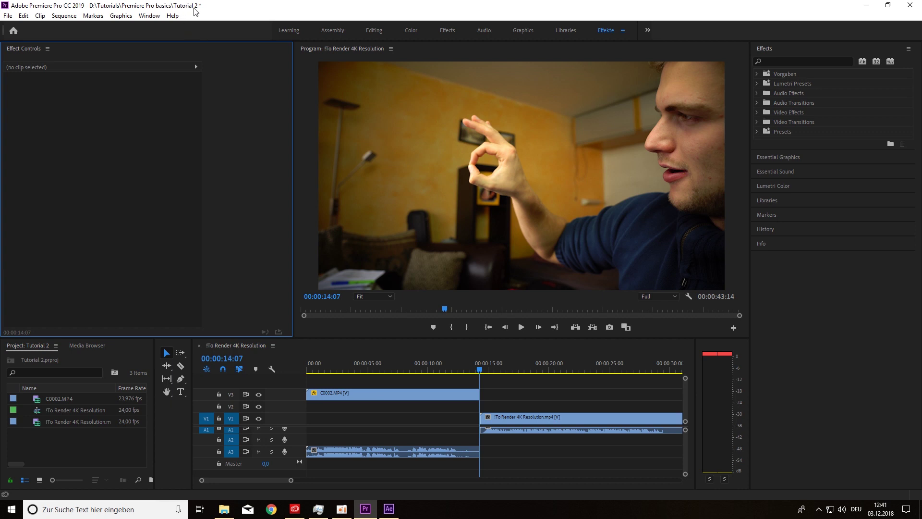
drag(46, 447, 92, 391)
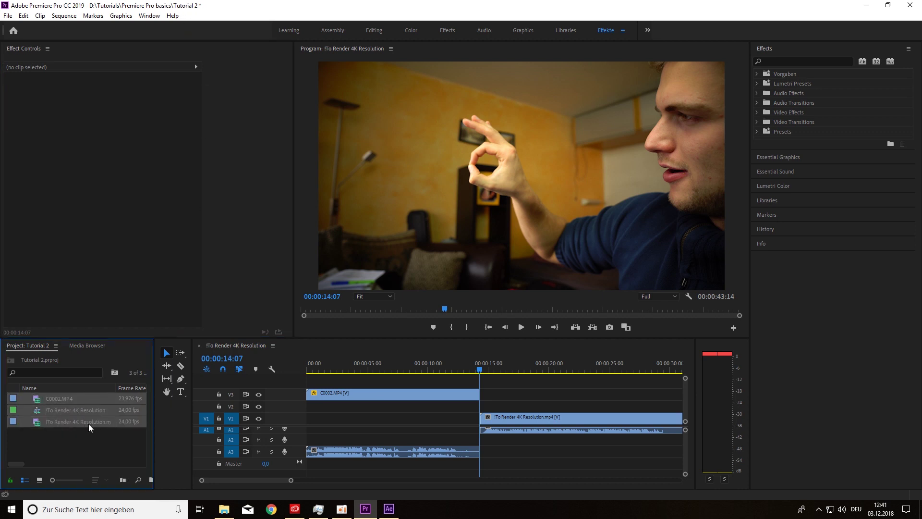
click(72, 398)
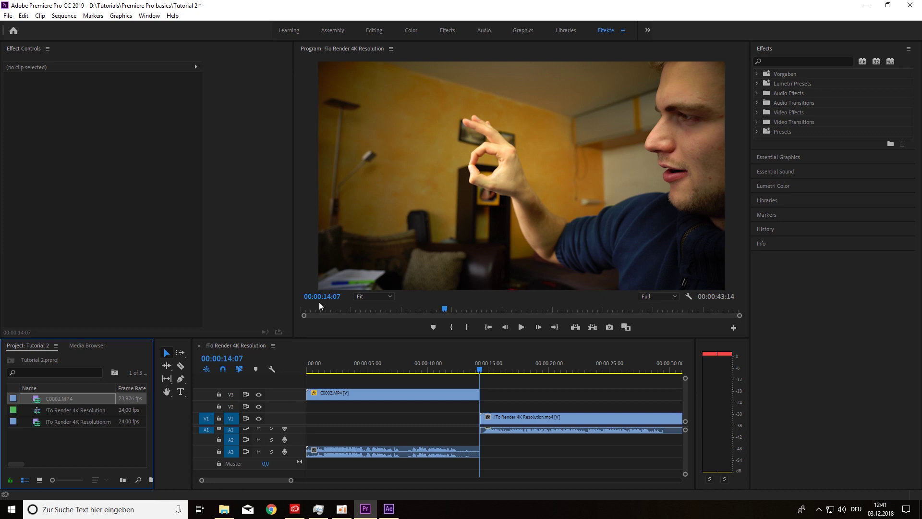
Replace the C0002.MP4 and !To Render 4K Resolution.mp4 sequence clips with an After Effects composition and switch to After Effects
drag(487, 371, 481, 373)
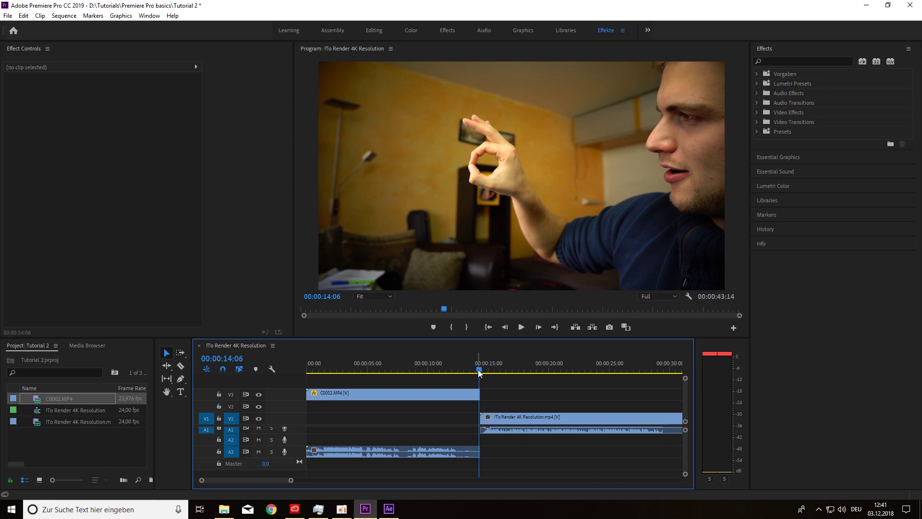
drag(480, 373, 556, 462)
right_click(508, 423)
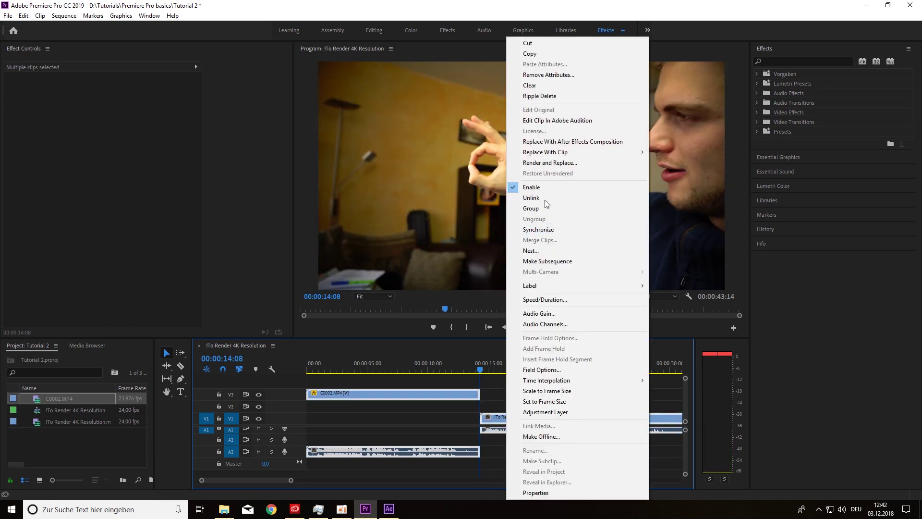
click(585, 142)
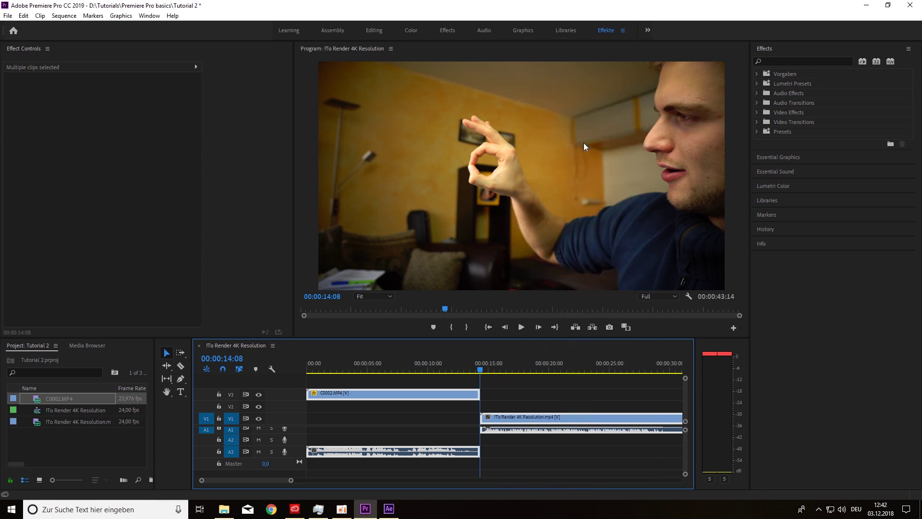
click(399, 513)
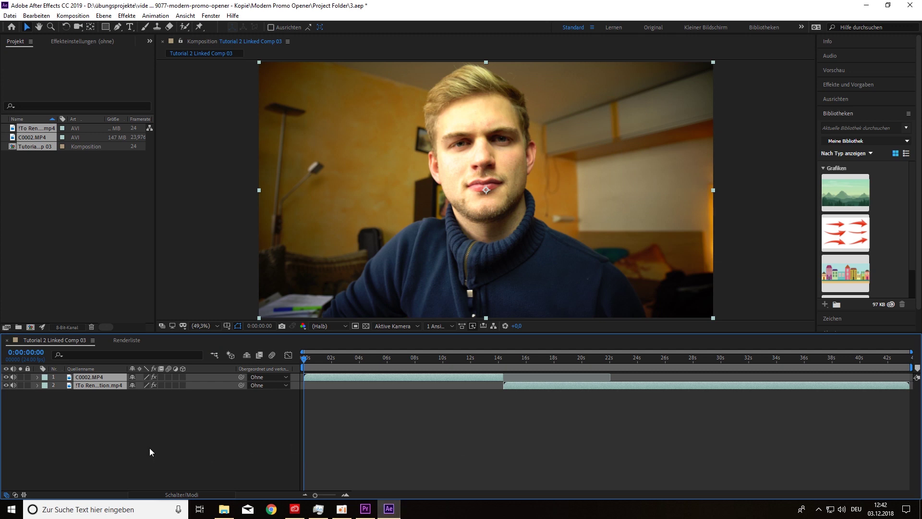
Deselect the layers and project items, and move the playhead to 0:00:14:07 just before the second clip begins
click(138, 437)
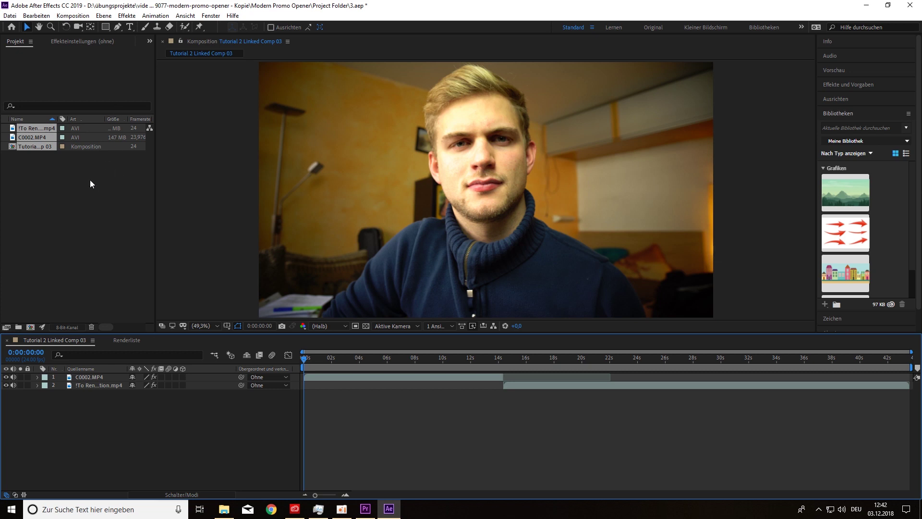
click(63, 181)
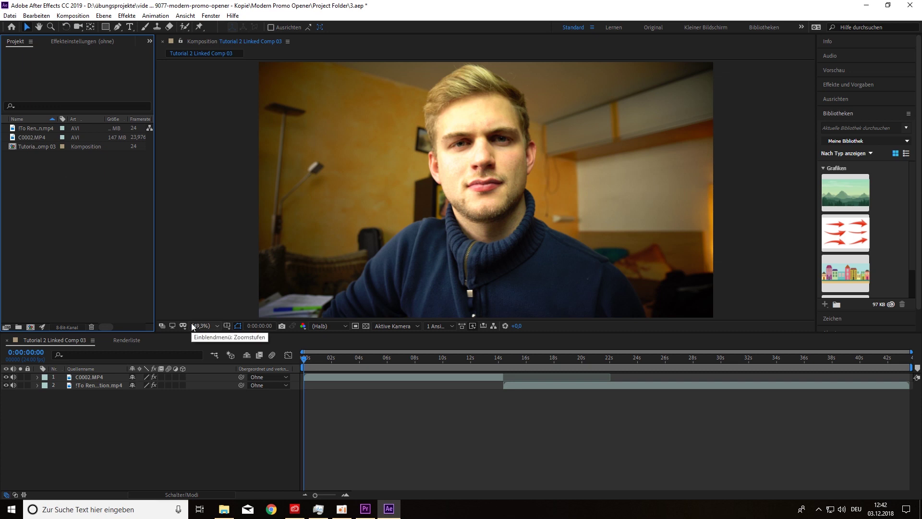
drag(304, 357, 504, 365)
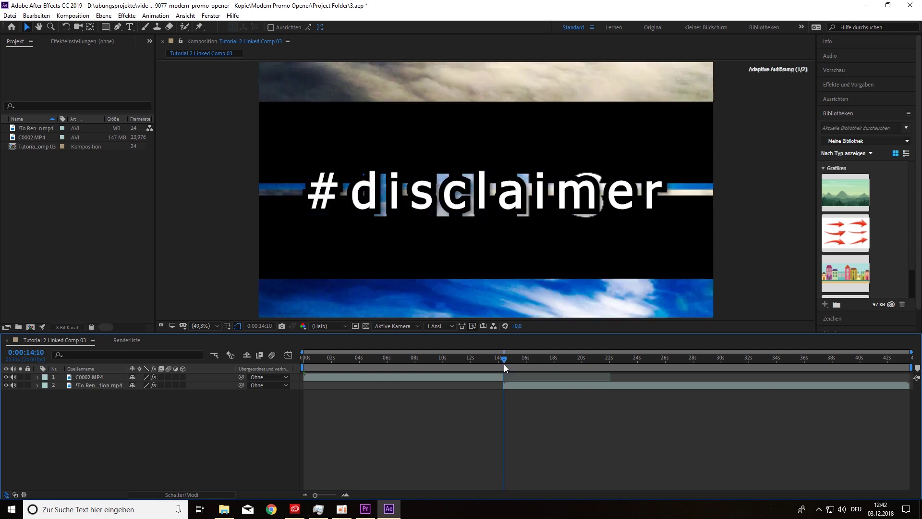
drag(504, 365, 503, 365)
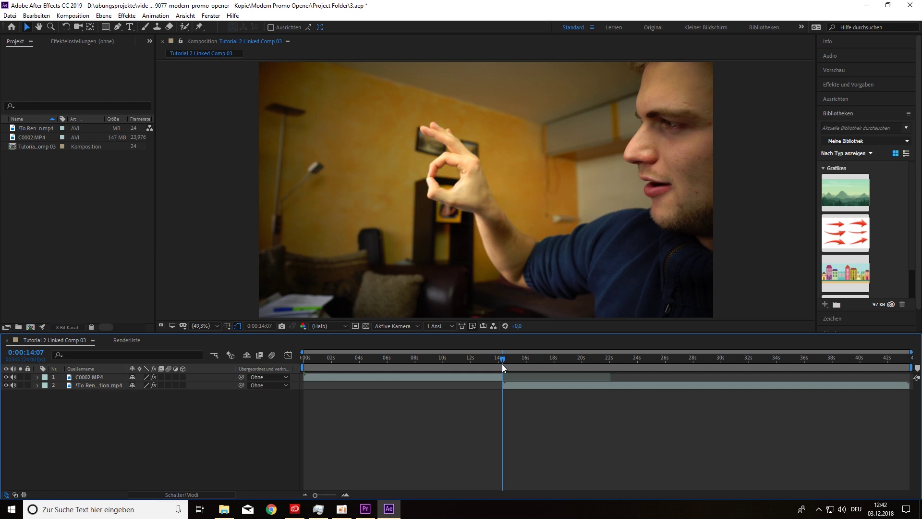
drag(502, 364, 503, 365)
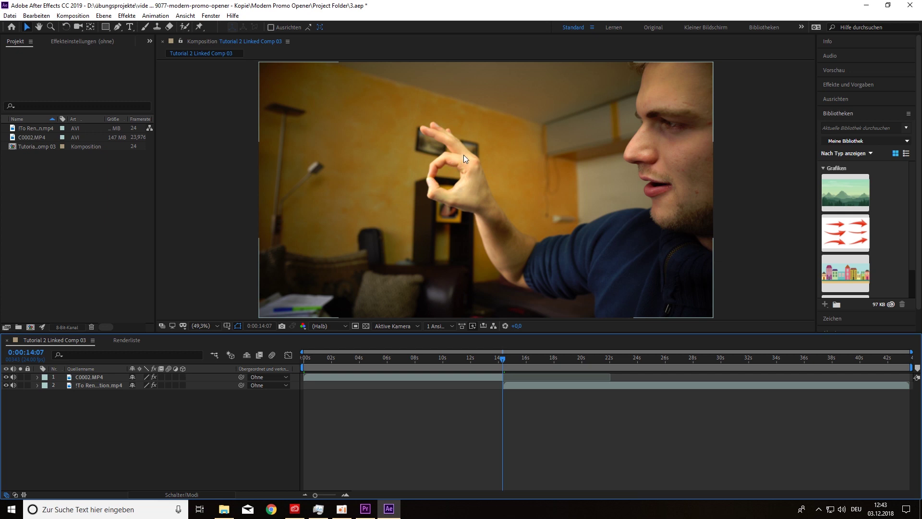
Move the anchor point of the C0002.MP4 layer into the centre of the ring formed by the fingers
click(491, 193)
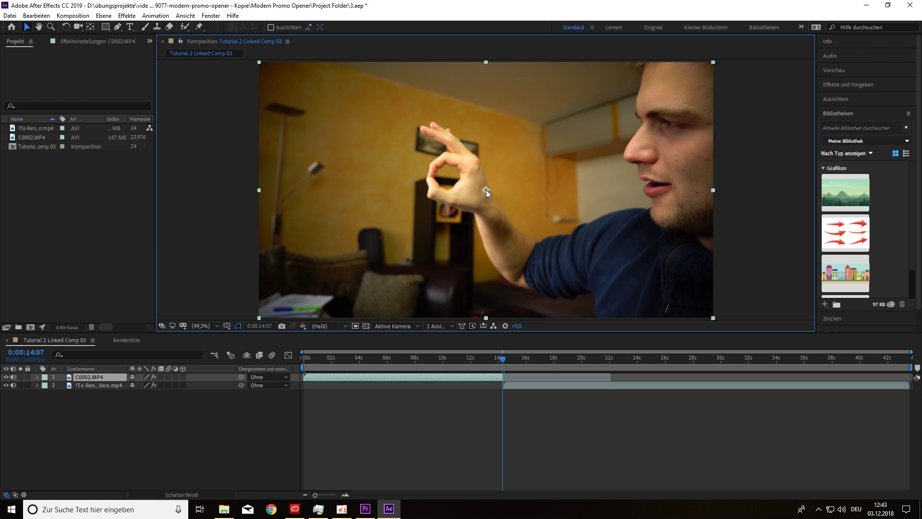
key(y)
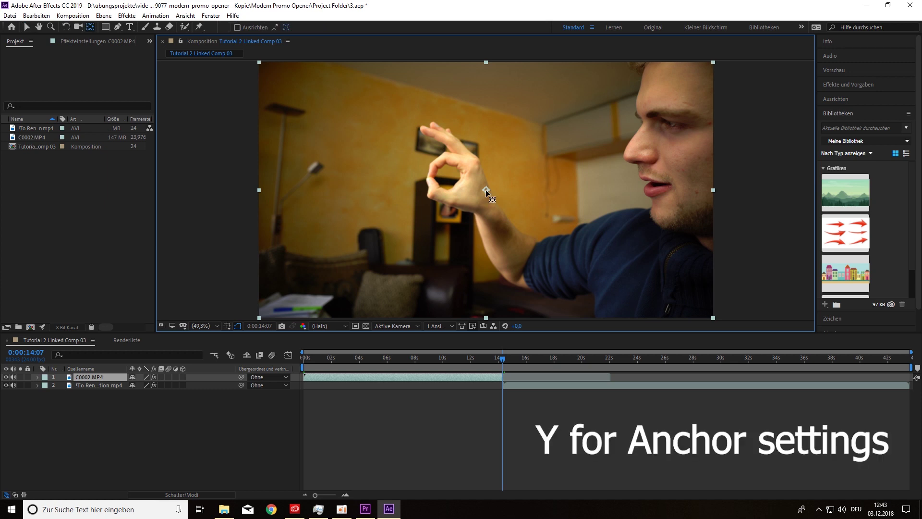
drag(486, 190, 447, 176)
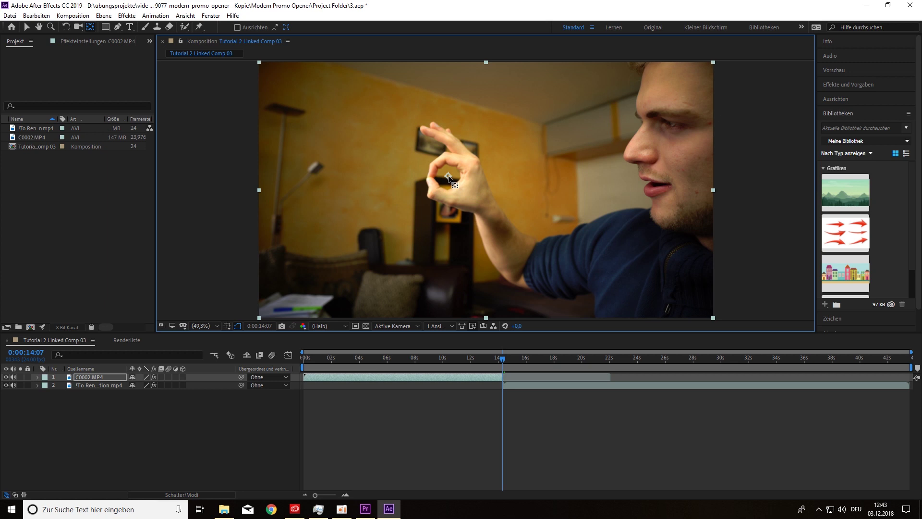
Place the playhead at 0:00:14:08, the end of the first clip, with the C0002.MP4 layer selected
click(503, 358)
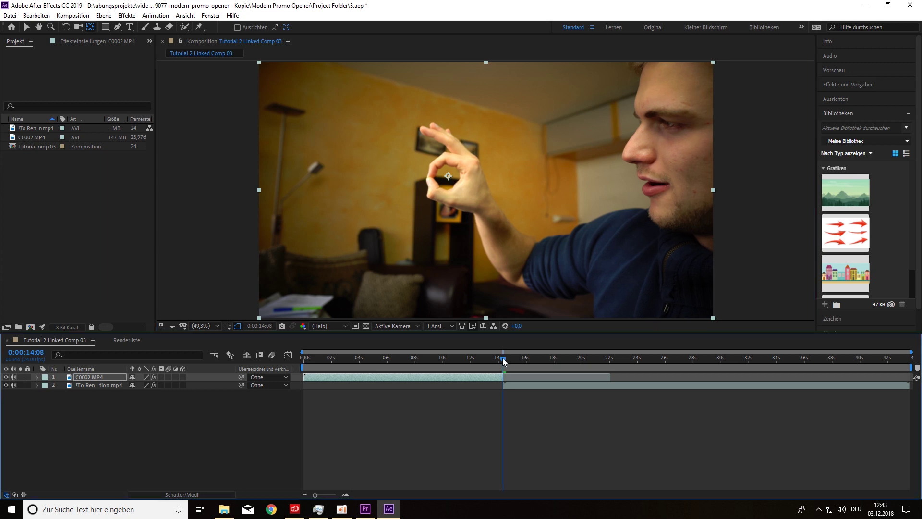
click(503, 358)
key(Page_Up)
click(523, 393)
click(497, 276)
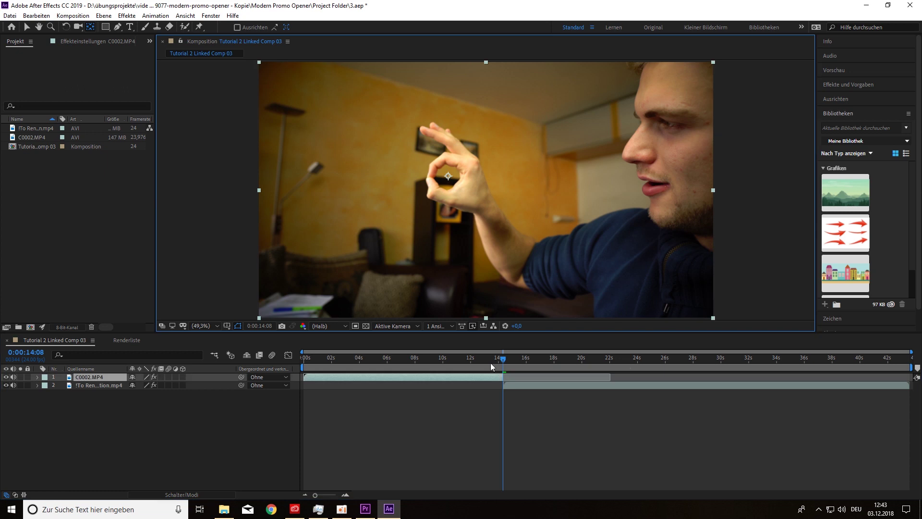
click(486, 380)
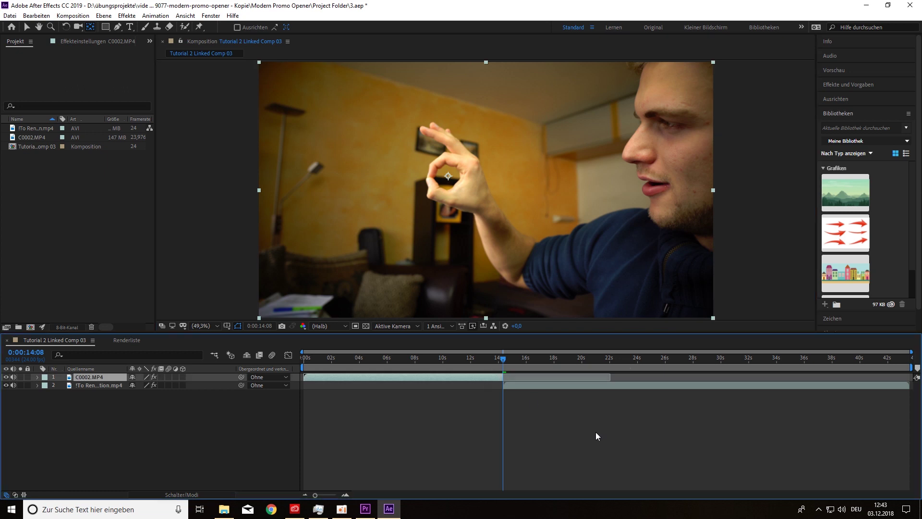
Go back six frames to 0:00:14:02 and start keyframing the scale of C0002.MP4 at 50%
key(ctrl+Left)
key(ctrl+Left)
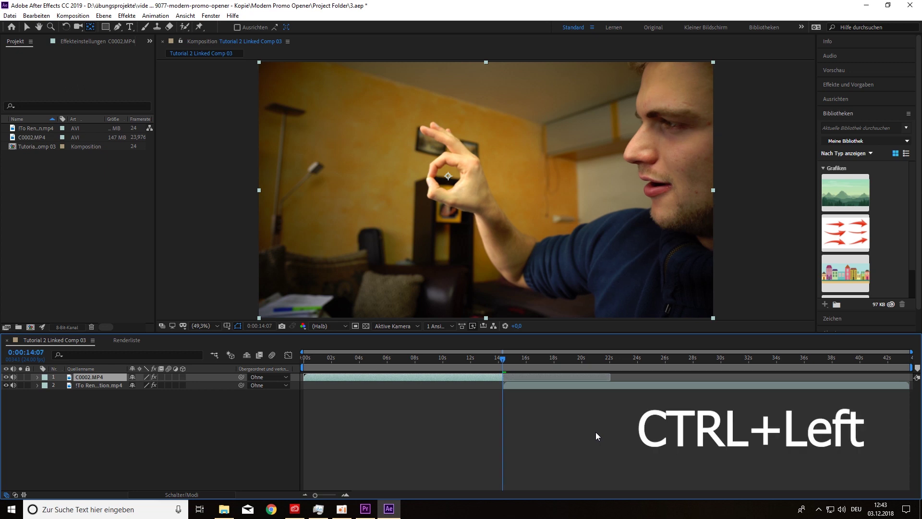
key(ctrl+Left)
key(ctrl+Left)
key(ctrl+Left)
key(ctrl+Left)
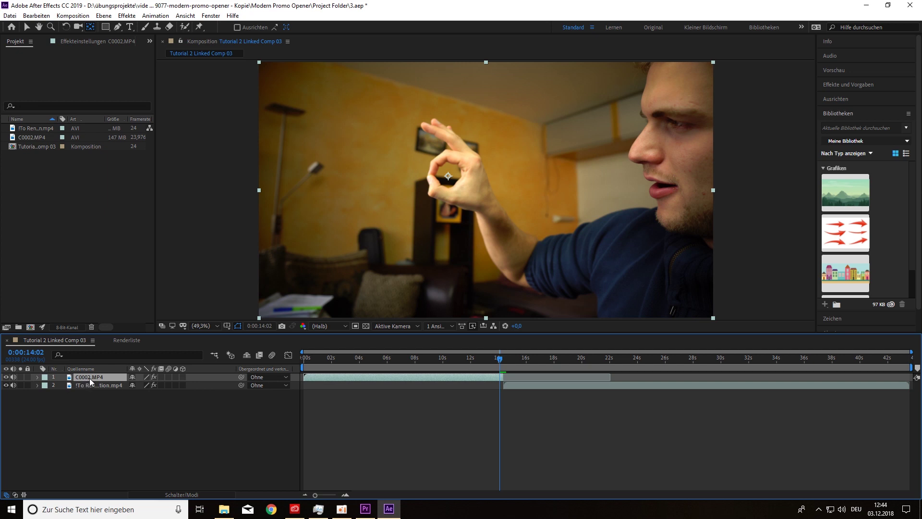
key(s)
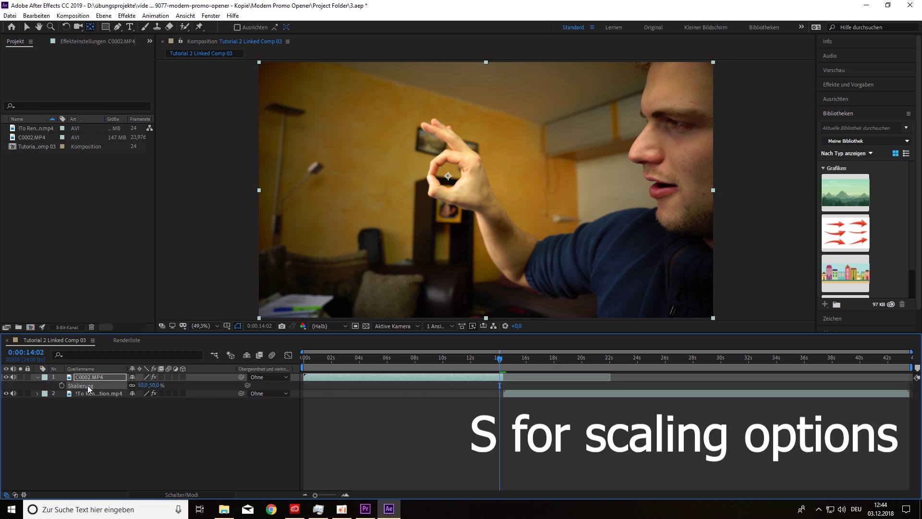
click(62, 385)
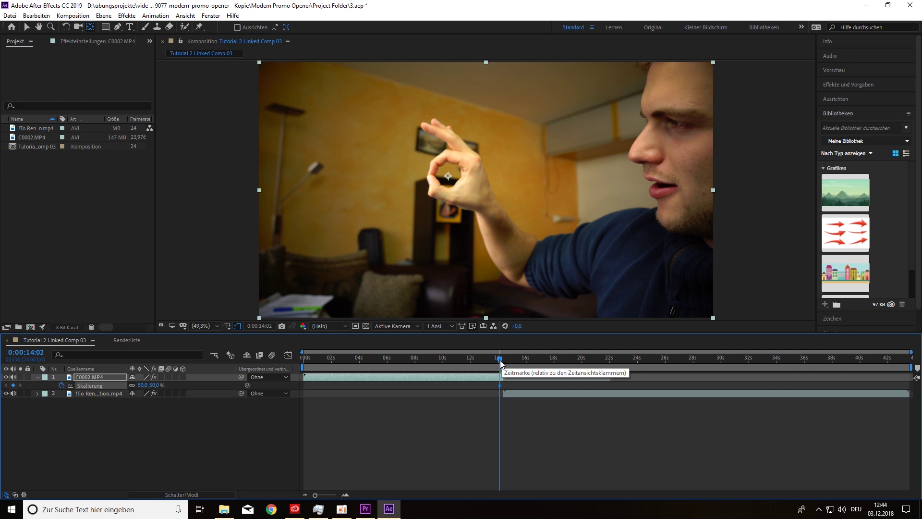
Add a scale keyframe of 1357% to C0002.MP4 at 0:00:14:08 to zoom through the finger ring
drag(500, 361, 501, 361)
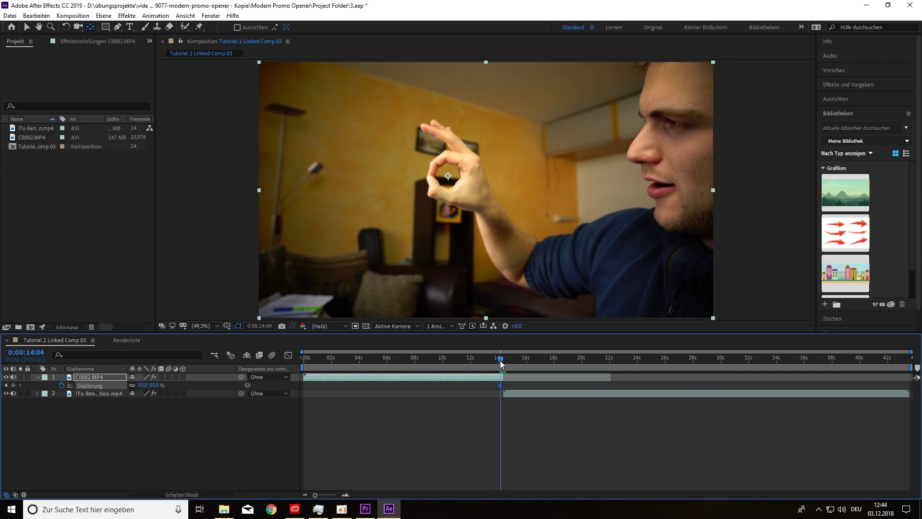
key(Page_Down)
key(Page_Down)
key(Page_Down)
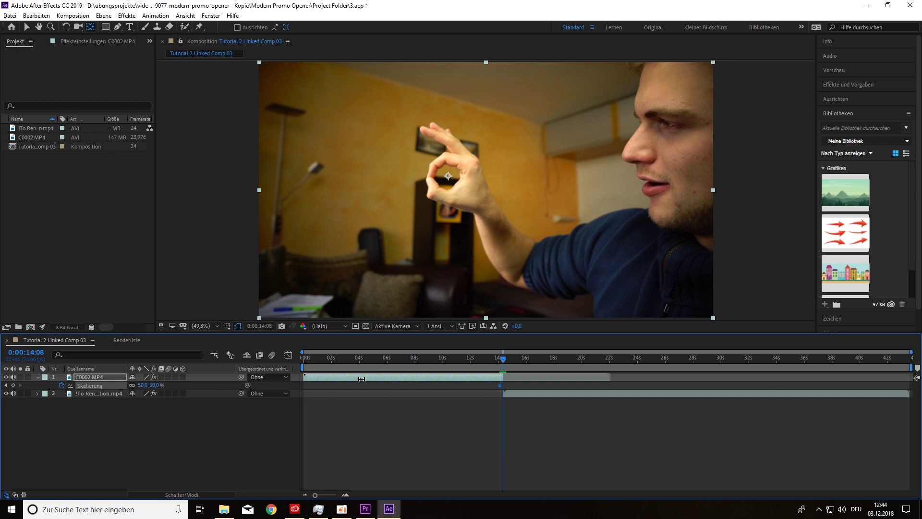
drag(145, 388, 833, 448)
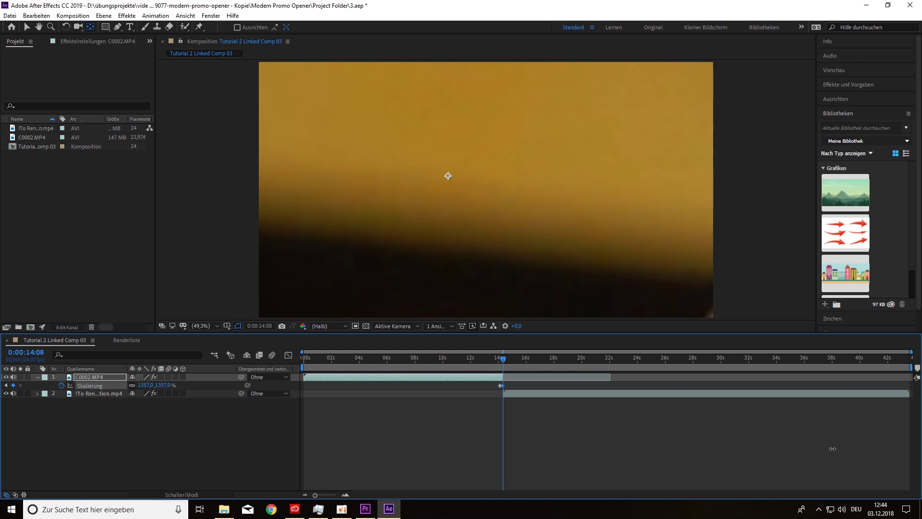
Add a new full-frame mask to the C0002.MP4 layer with the playhead at 0:00:14:01
click(500, 359)
drag(501, 360, 500, 365)
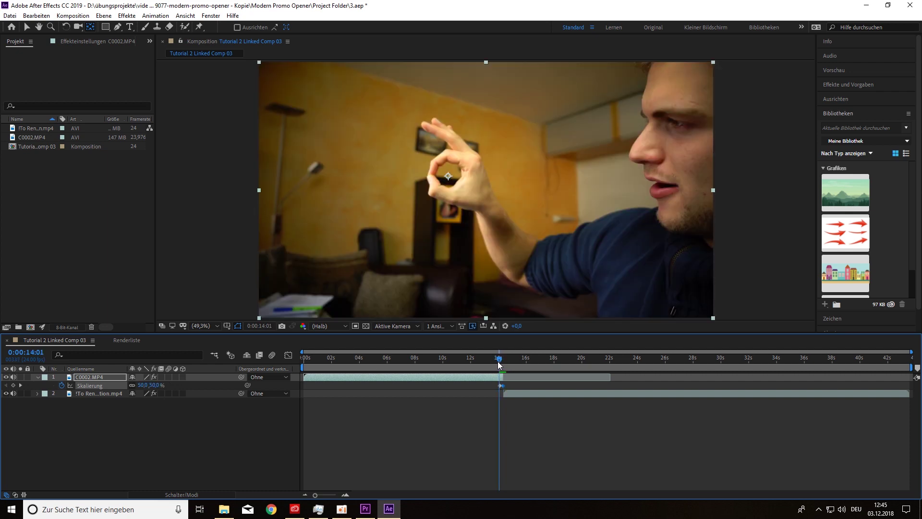
click(97, 394)
click(93, 378)
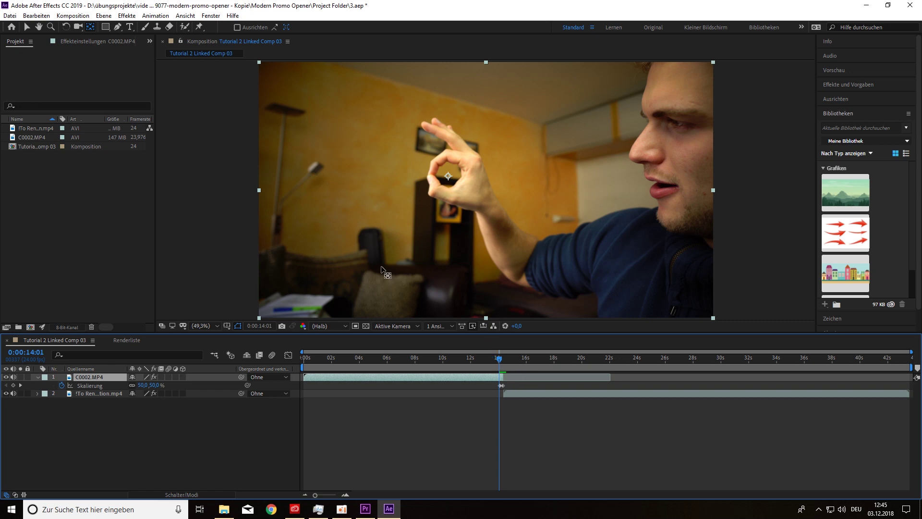
click(89, 386)
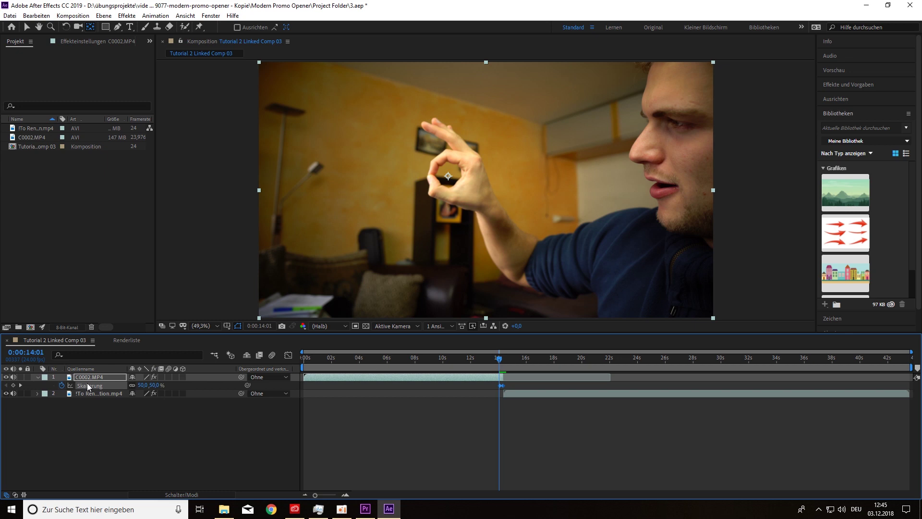
click(91, 378)
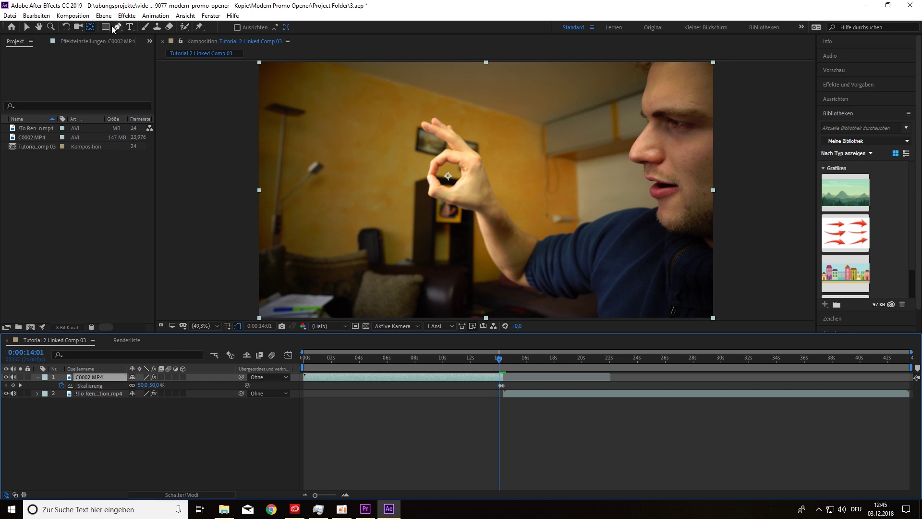
click(128, 16)
mouse_move(98, 19)
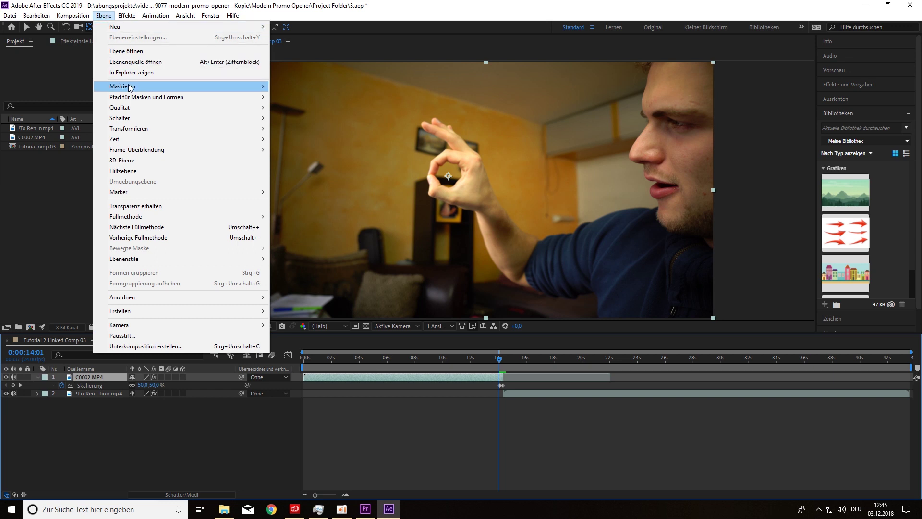
mouse_move(130, 89)
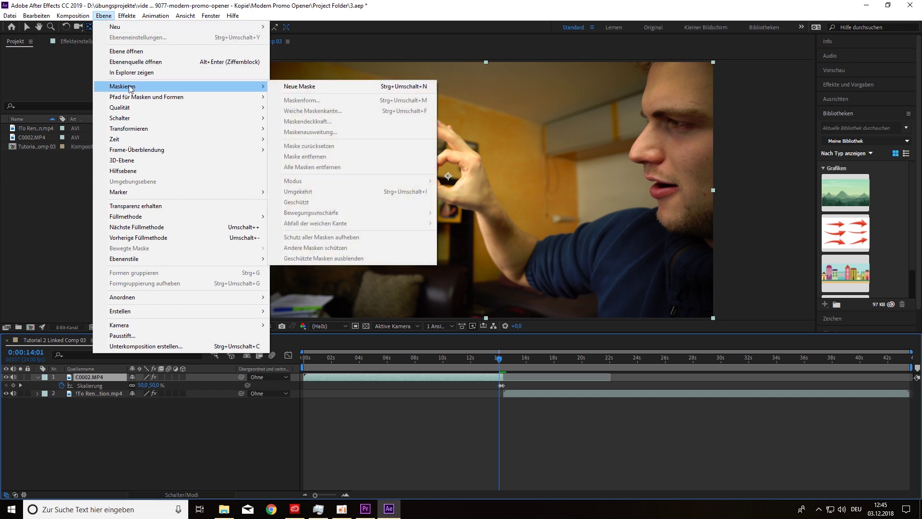
click(316, 87)
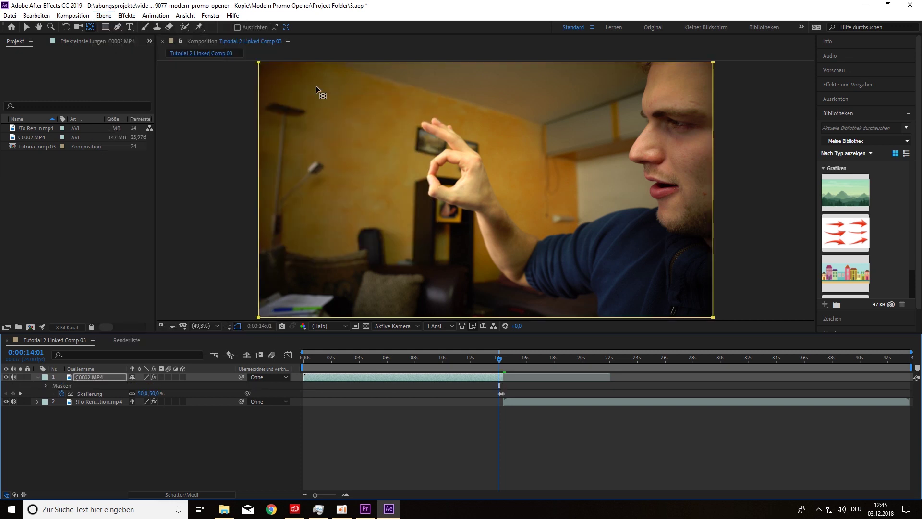
Draw a small elliptical mask inside the finger ring on the C0002.MP4 layer with the Ellipse tool
click(108, 28)
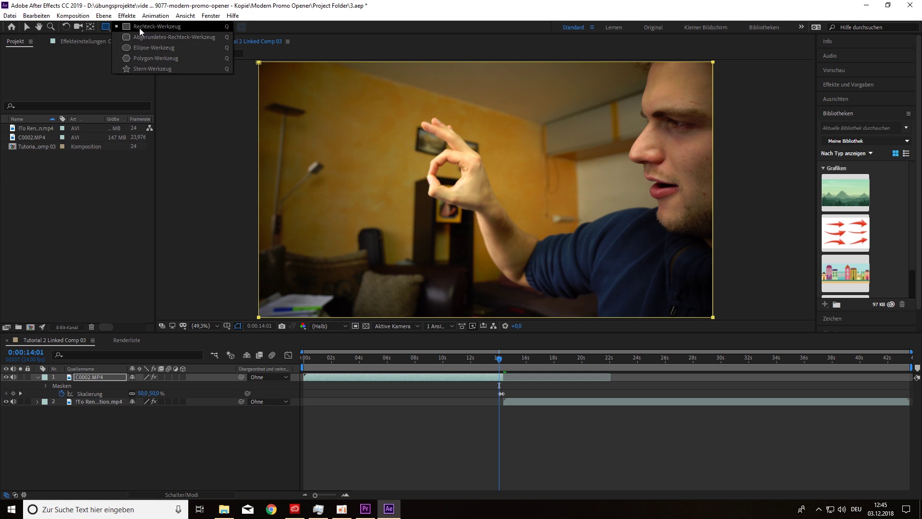
click(148, 47)
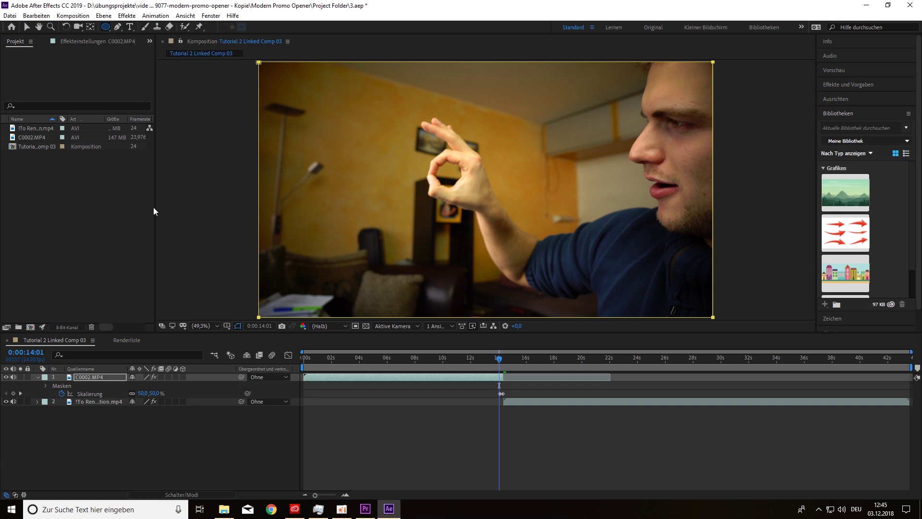
drag(437, 167, 460, 182)
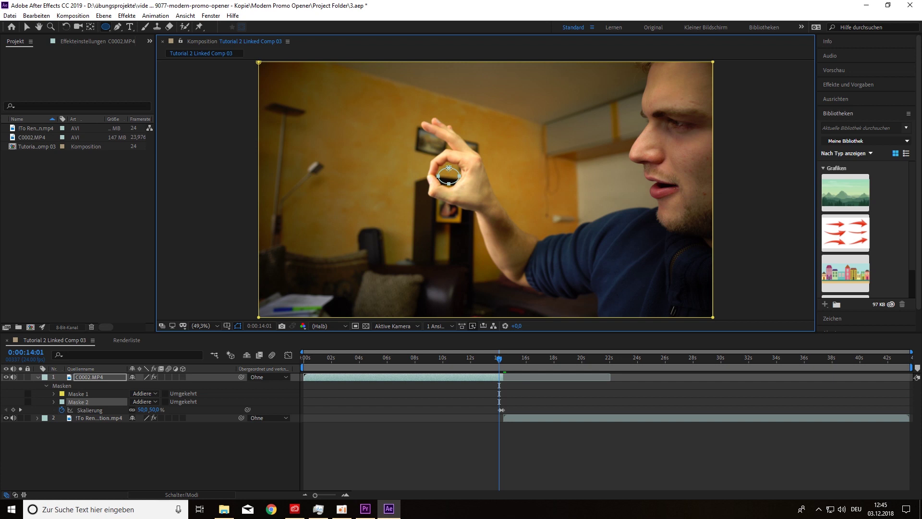
Resize the elliptical mask on C0002.MP4 to fit the finger ring's opening, using the enlarged view at 0:00:14:03
key(v)
key(Page_Down)
key(Page_Down)
key(Page_Down)
key(Page_Up)
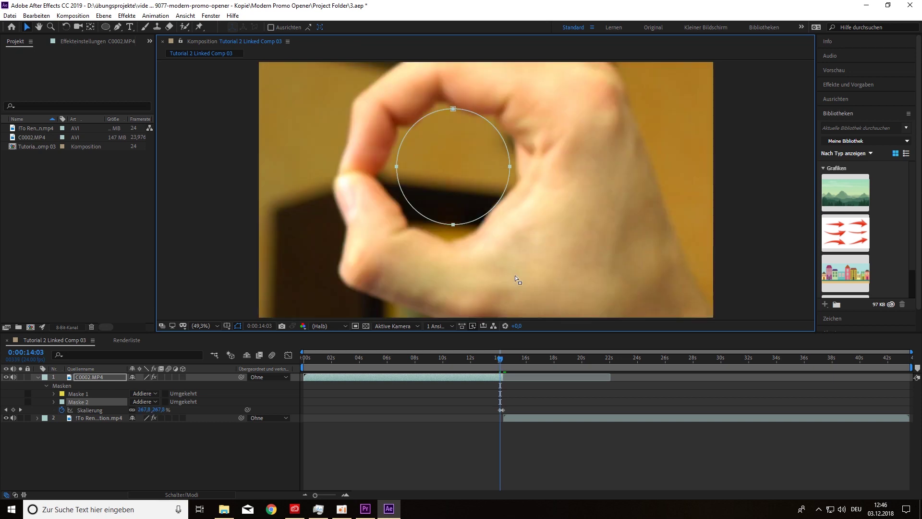
drag(397, 168, 379, 172)
double_click(390, 173)
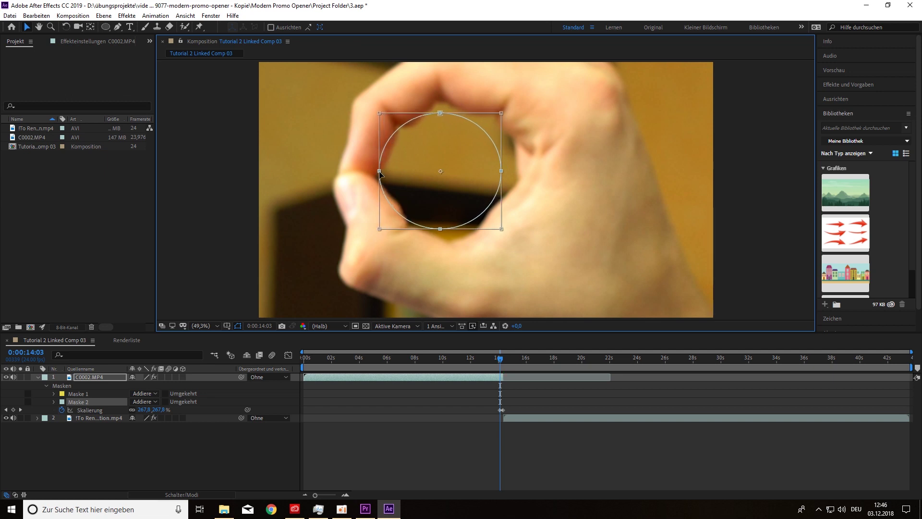
drag(501, 171, 517, 171)
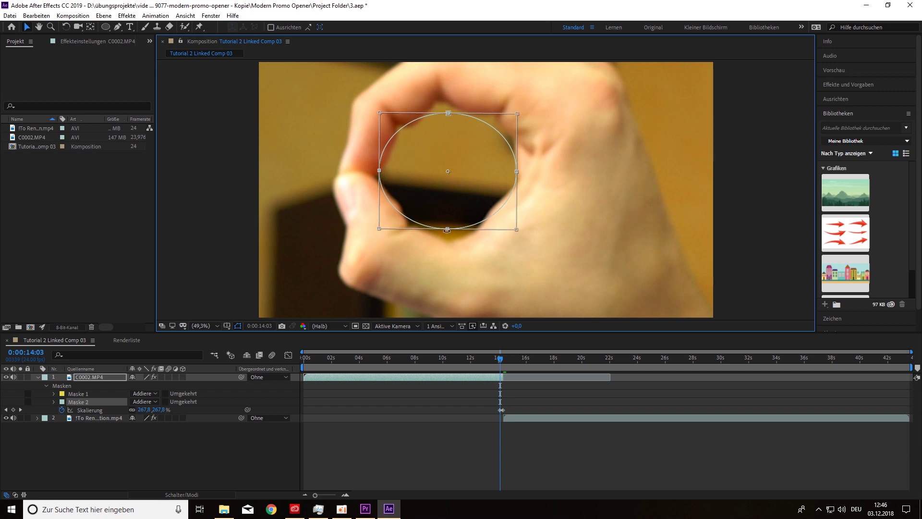
drag(447, 230, 448, 236)
drag(449, 114, 450, 106)
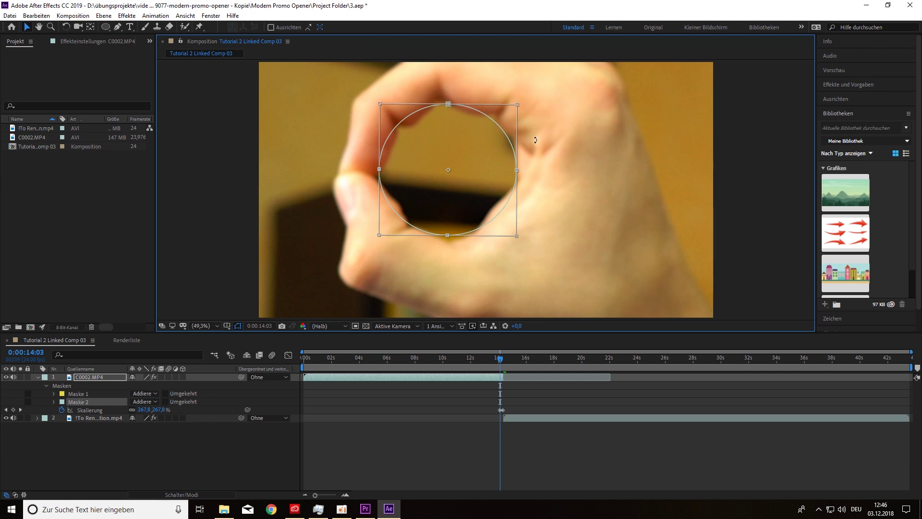
key(Return)
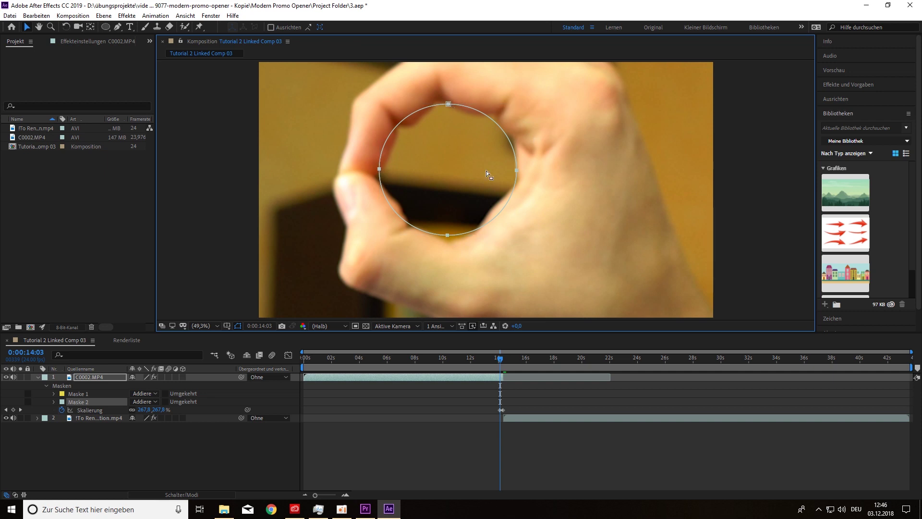
click(450, 166)
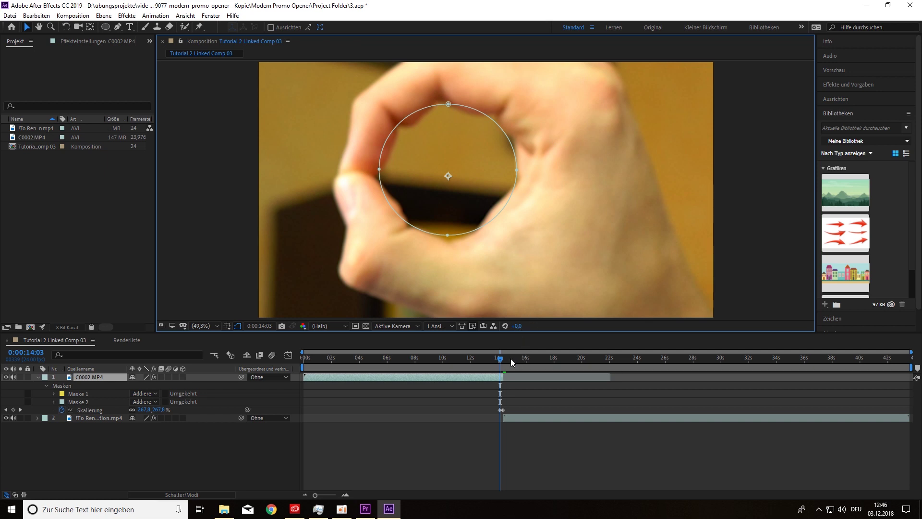
Step frame by frame between 0:00:14:01 and 0:00:14:06 to examine how the mask follows the finger ring during the zoom
key(Page_Down)
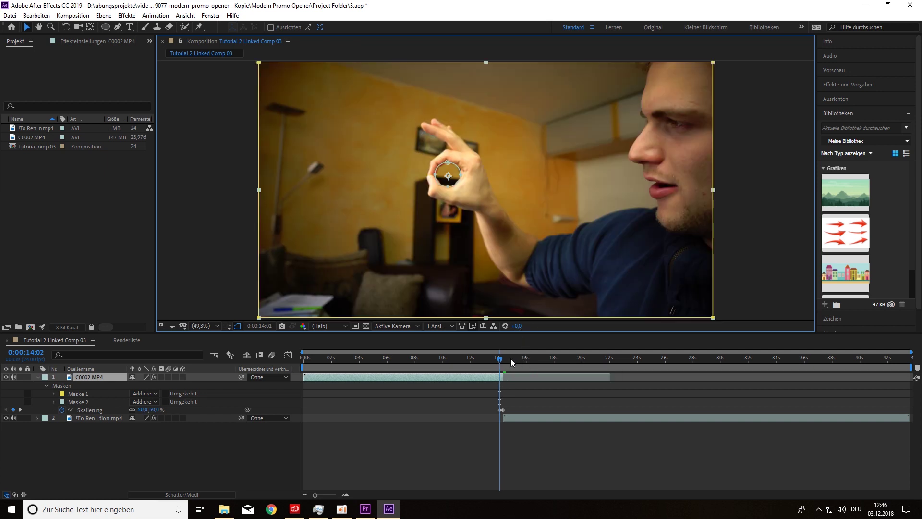
key(Page_Up)
key(Page_Down)
key(Page_Down)
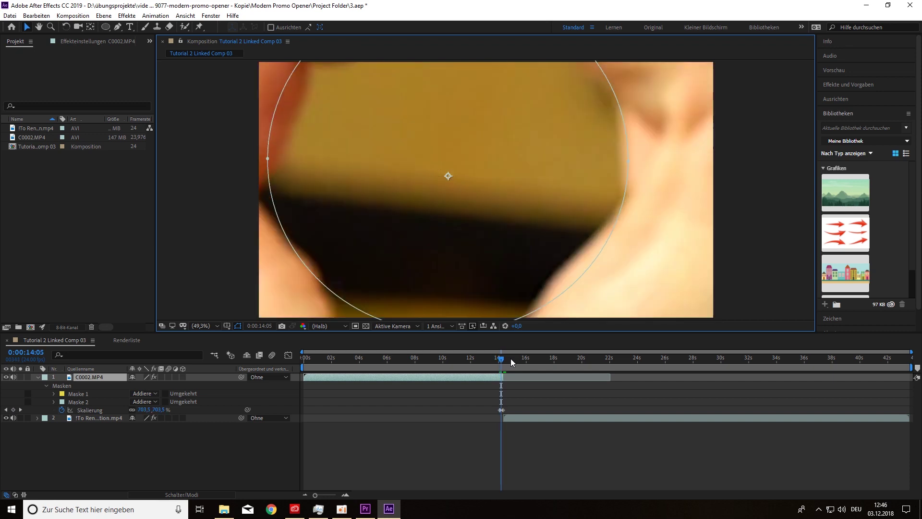
key(Page_Up)
key(Page_Up)
key(Page_Up)
key(Page_Down)
key(Page_Up)
key(Page_Down)
key(Page_Down)
key(Page_Down)
key(Page_Down)
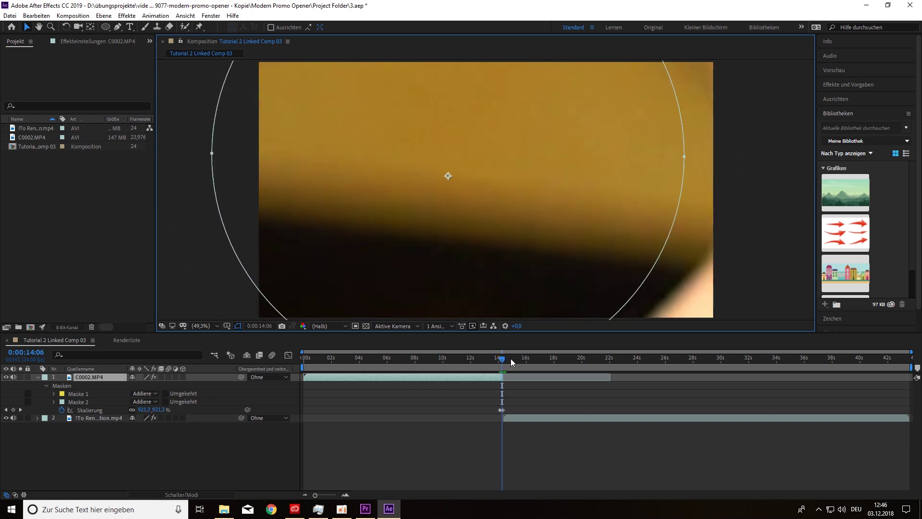
key(Page_Up)
key(Page_Up)
key(Page_Up)
key(Page_Up)
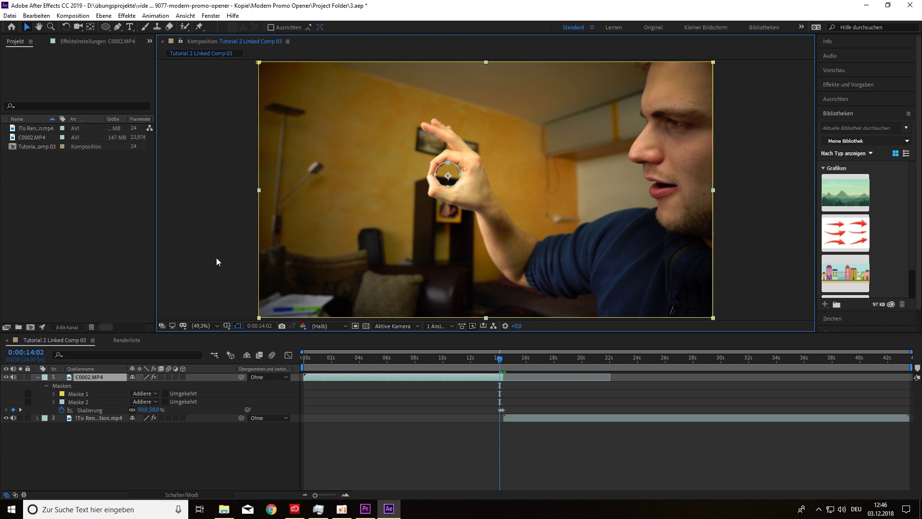
Delete the full-frame Maske 1 from the C0002.MP4 layer
click(91, 396)
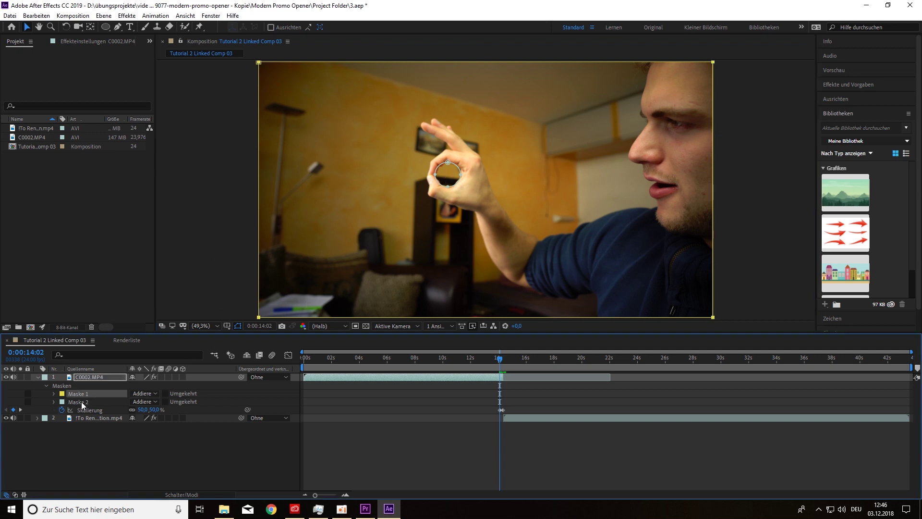
click(80, 402)
click(78, 395)
key(Delete)
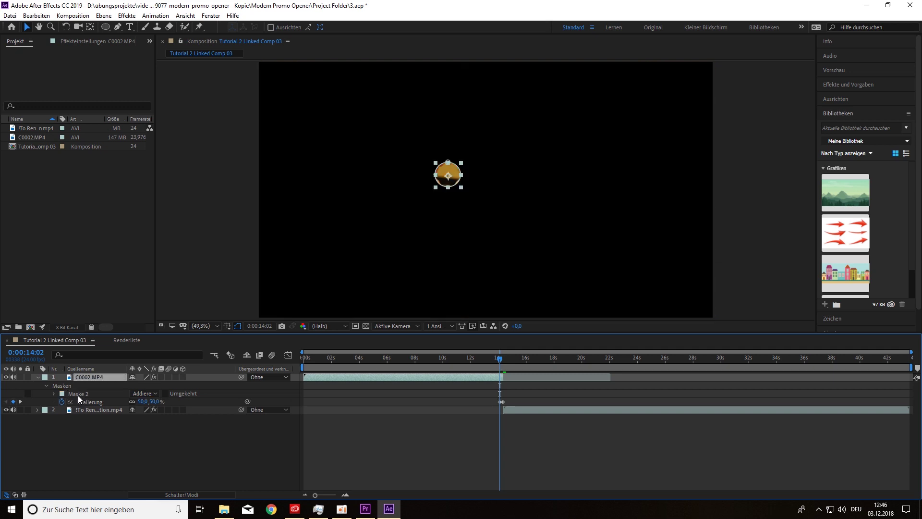
Set the mode of Maske 2 on C0002.MP4 to Subtrahieren to cut out the finger ring's opening
click(79, 394)
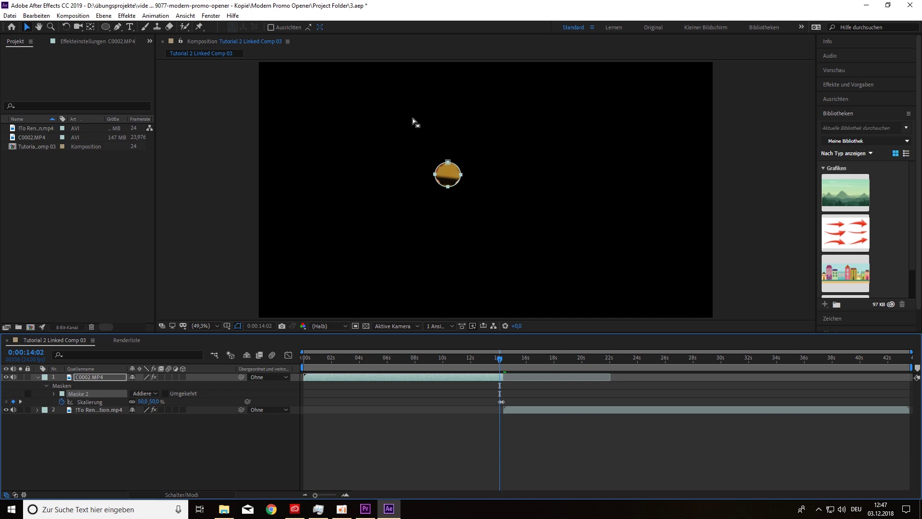
click(146, 394)
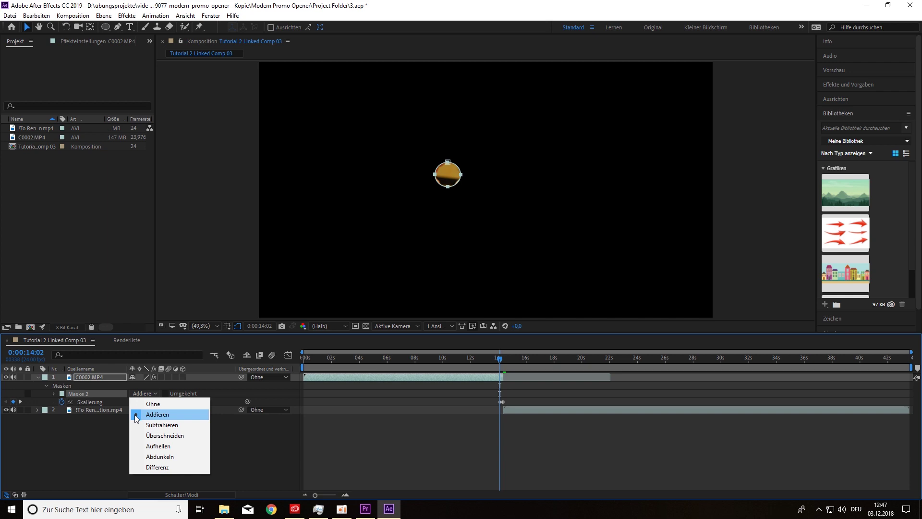
click(159, 426)
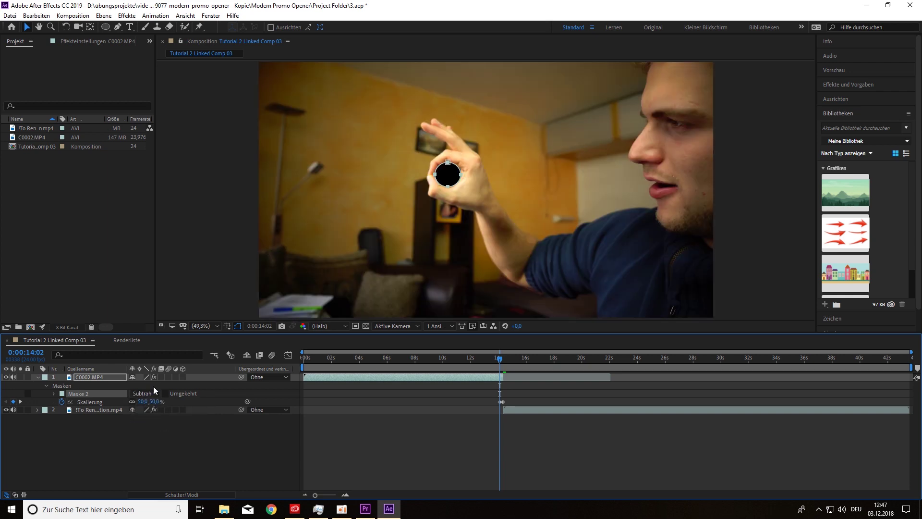
click(468, 187)
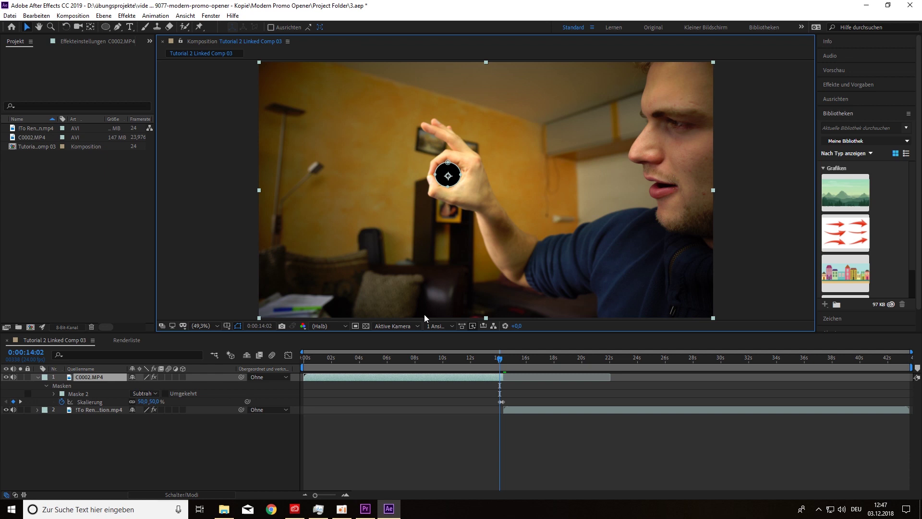
Split the C0002.MP4 layer at 0:00:14:02, where the scale animation begins
mouse_move(500, 361)
mouse_down()
mouse_move(373, 367)
mouse_move(501, 367)
mouse_up()
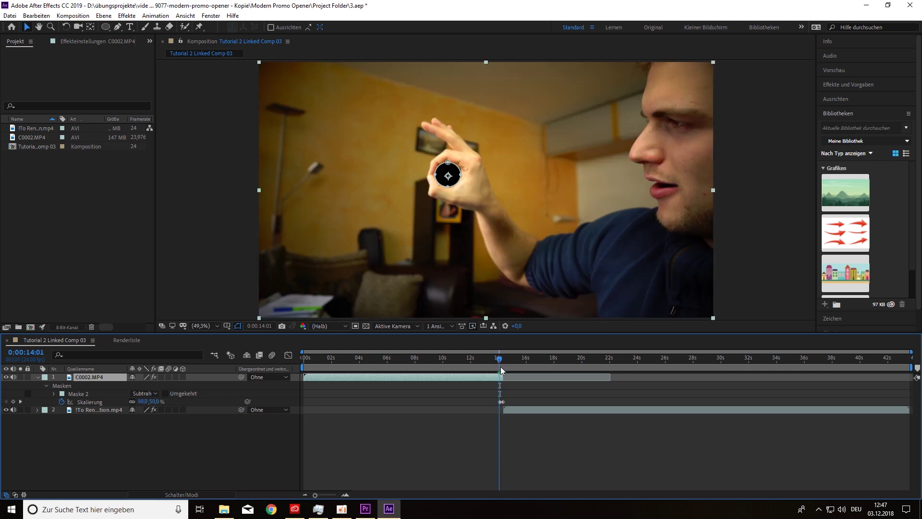
click(483, 388)
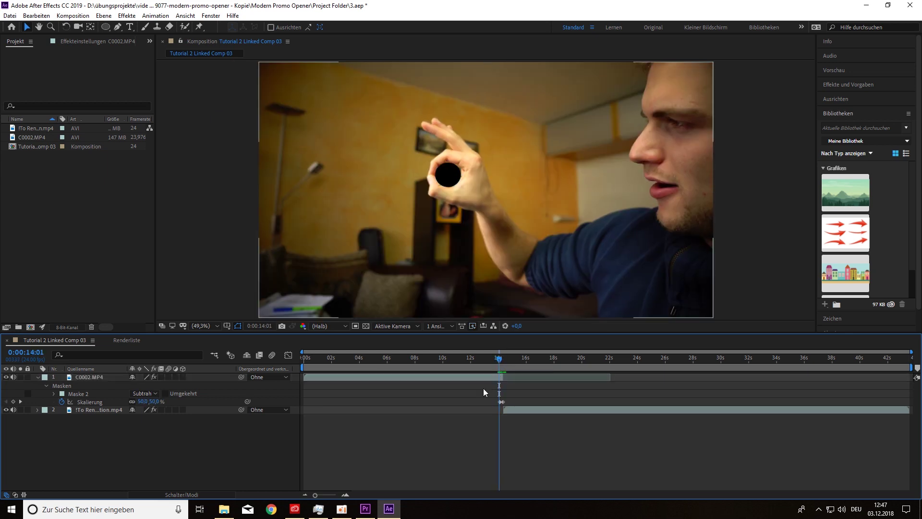
key(Page_Down)
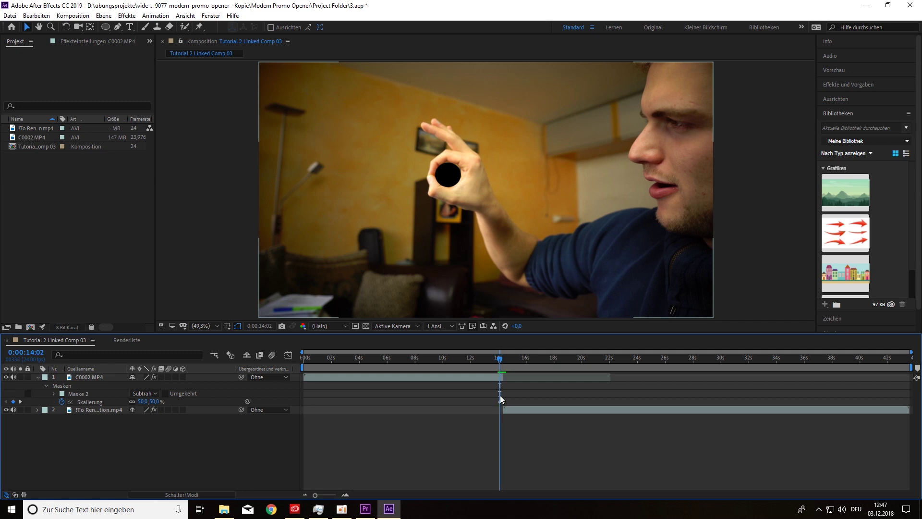
click(444, 377)
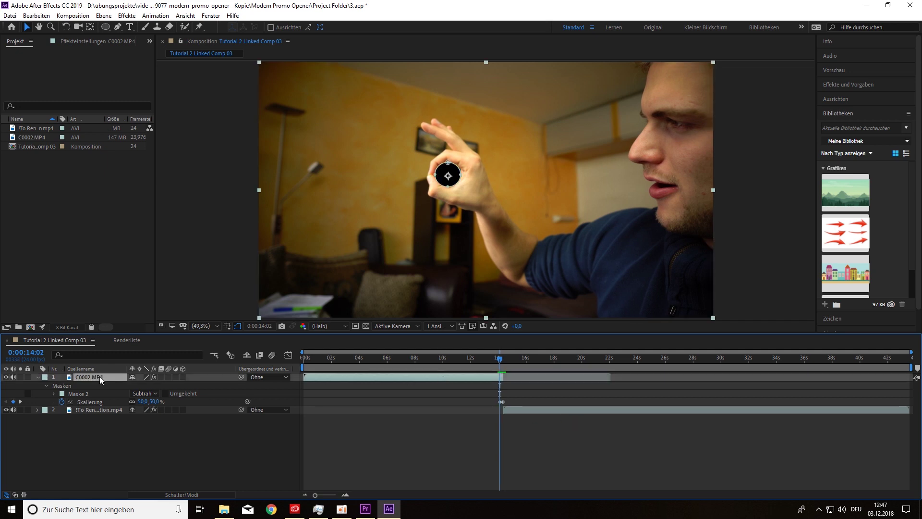
key(ctrl+shift+d)
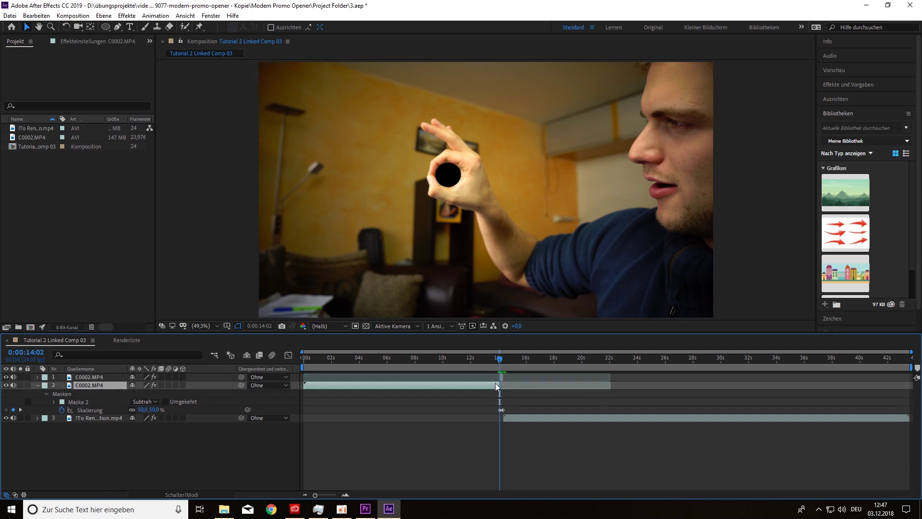
Delete Maske 2 from the C0002.MP4 part before the split
click(413, 377)
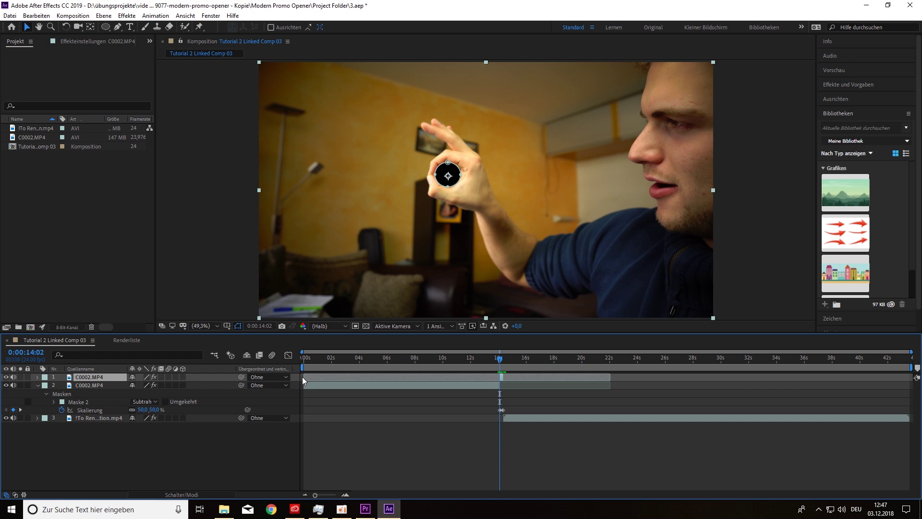
click(489, 386)
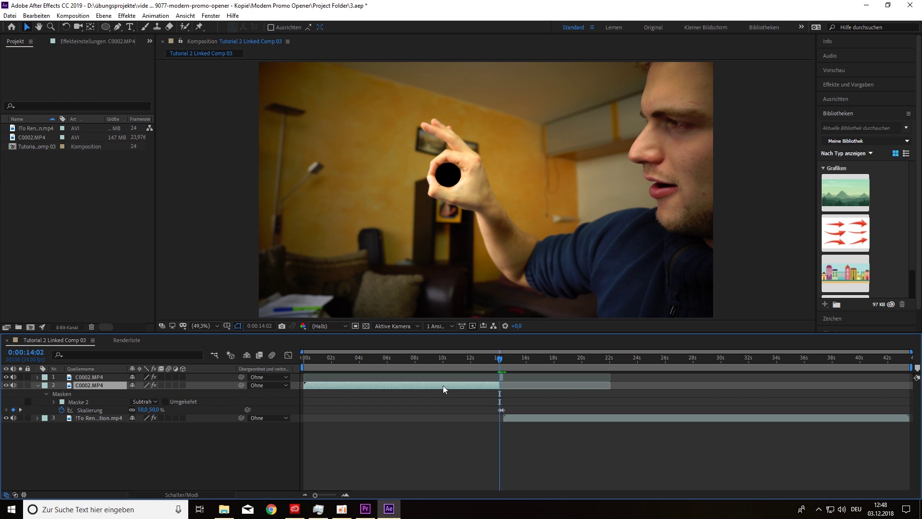
click(76, 403)
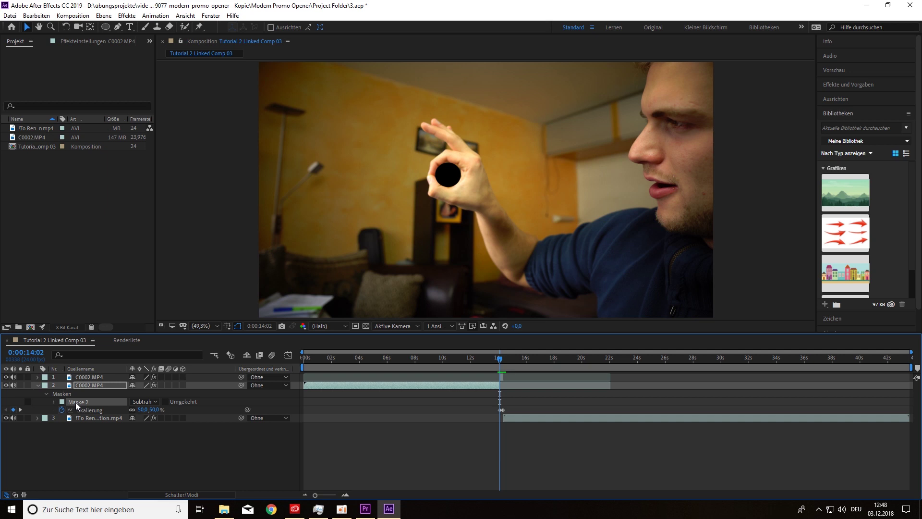
key(Delete)
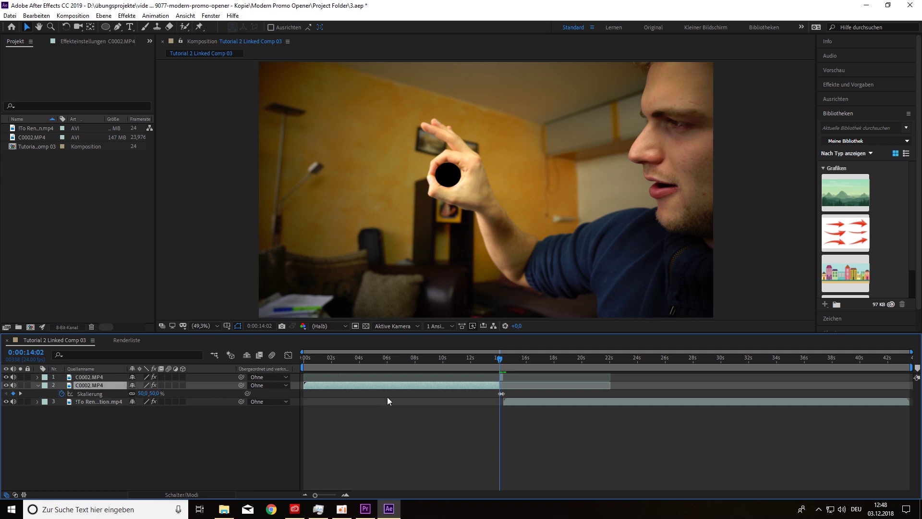
Step frame by frame from about 0:00:13:18 to 0:00:14:03 to check the footage before and after the split
key(Page_Up)
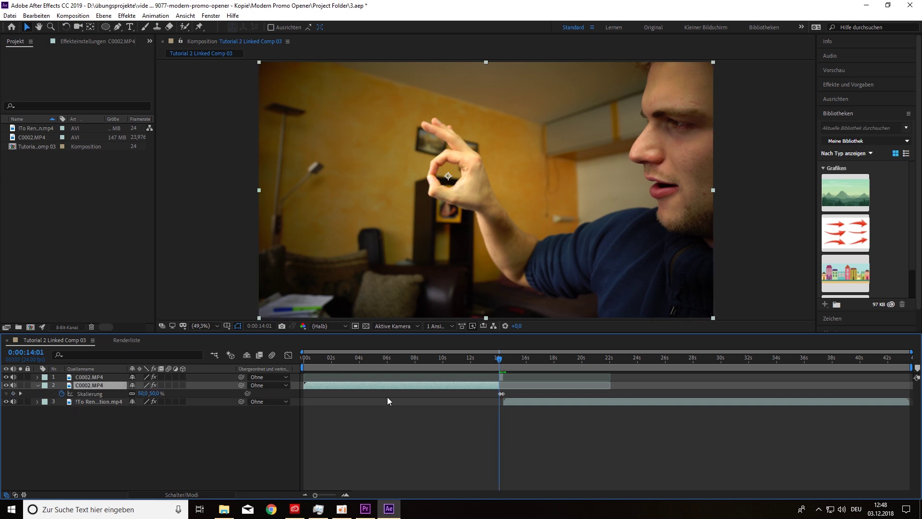
key(Page_Up)
key(Page_Up)
key(Page_Up)
key(Page_Up)
key(Page_Up)
key(Page_Up)
key(Page_Up)
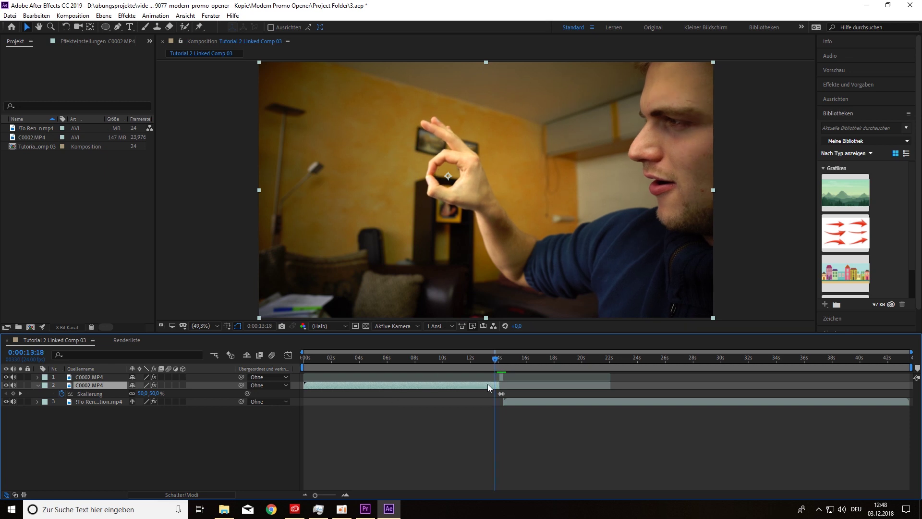
key(ctrl+Down)
key(Page_Down)
key(Page_Down)
key(Page_Down)
key(Page_Down)
key(Page_Down)
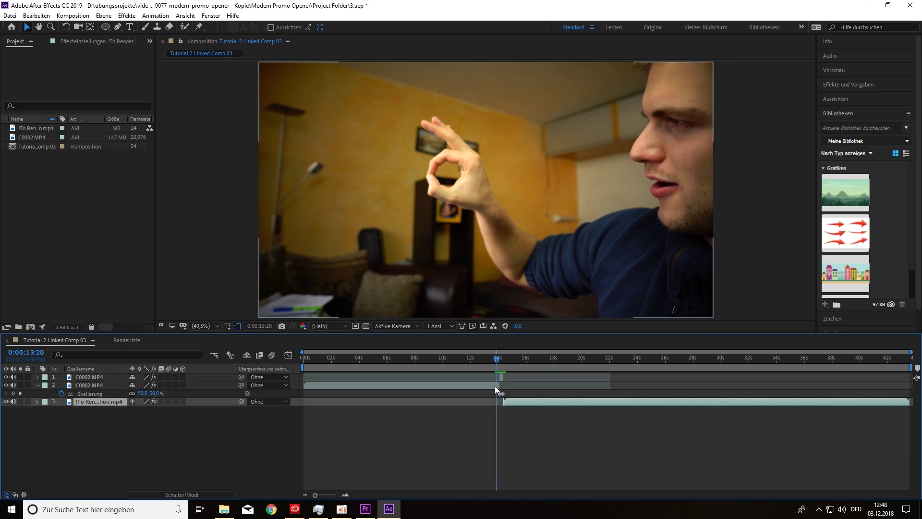
key(Page_Down)
key(Page_Down)
key(Page_Down)
key(Page_Down)
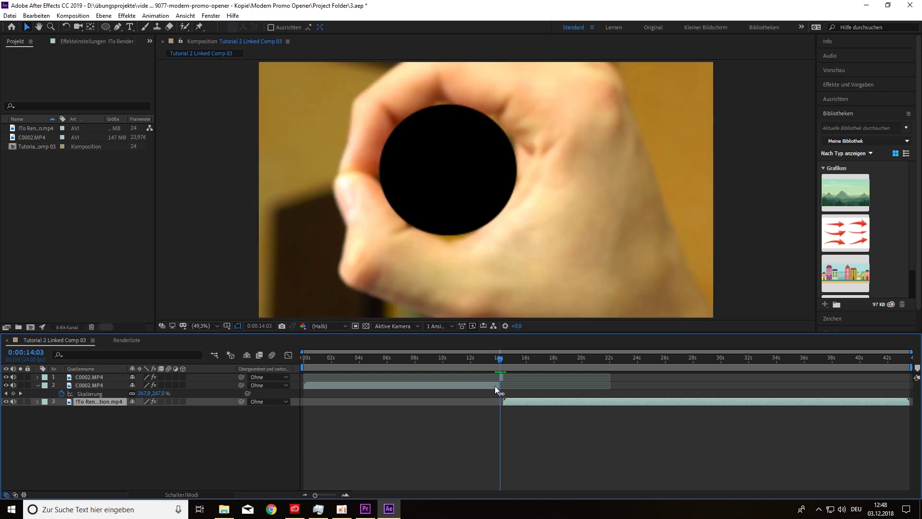
Move the !To Ren...tion.mp4 clip earlier so that it starts at the split in C0002.MP4
key(Page_Up)
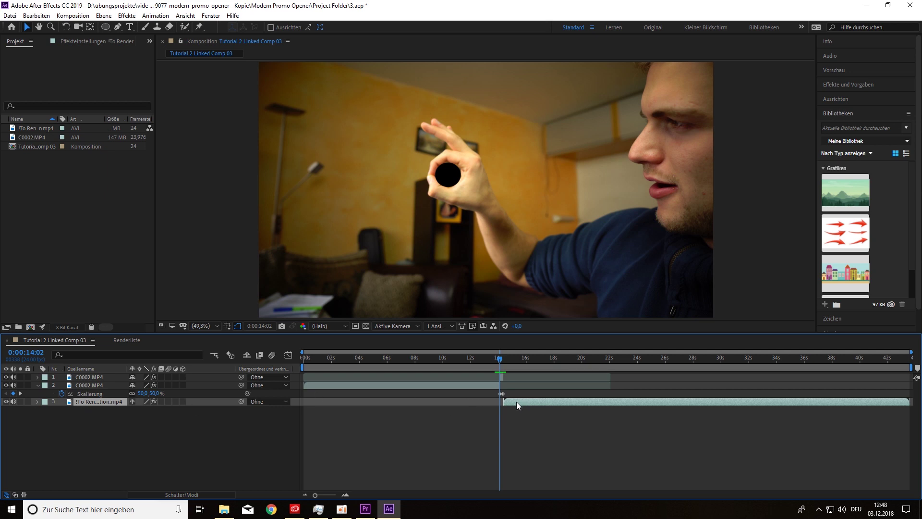
drag(509, 402, 506, 402)
drag(503, 359, 500, 365)
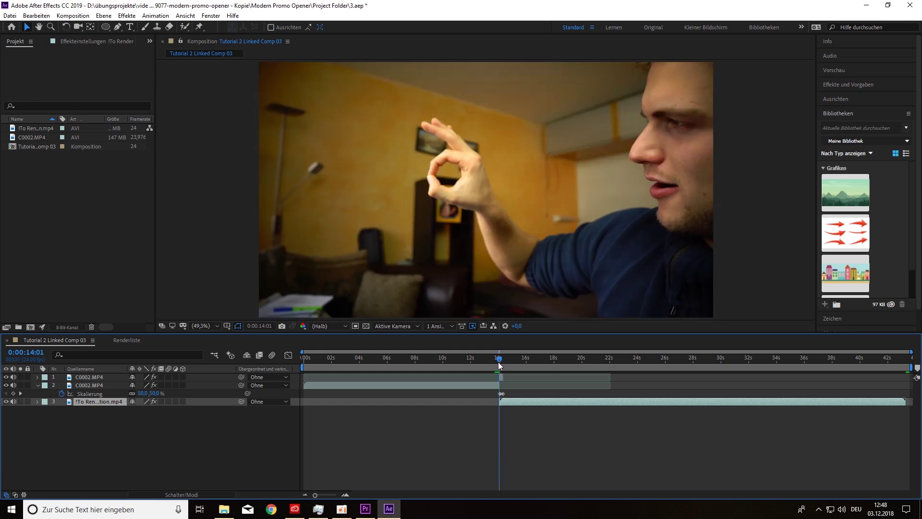
click(520, 393)
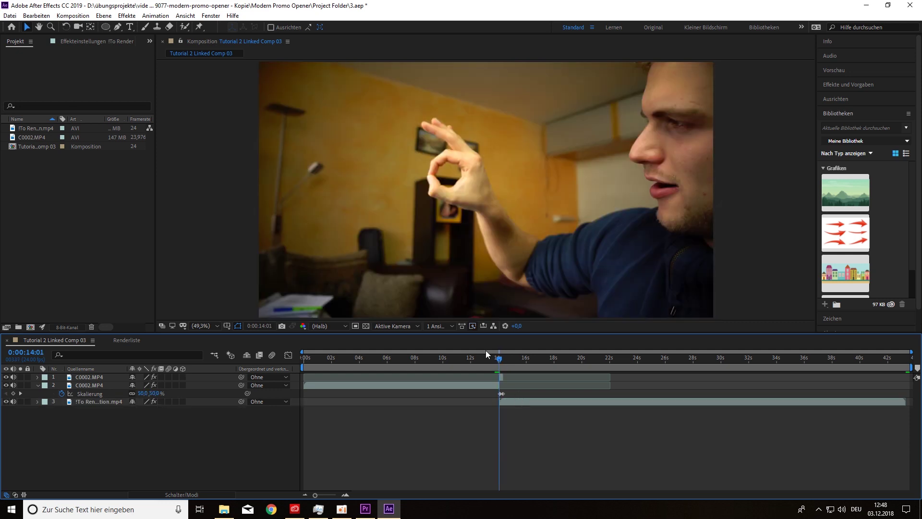
Set the mask feather of Maske 2 on the C0002.MP4 part after the split to 91 pixels and check it at 0:00:14:02
click(482, 385)
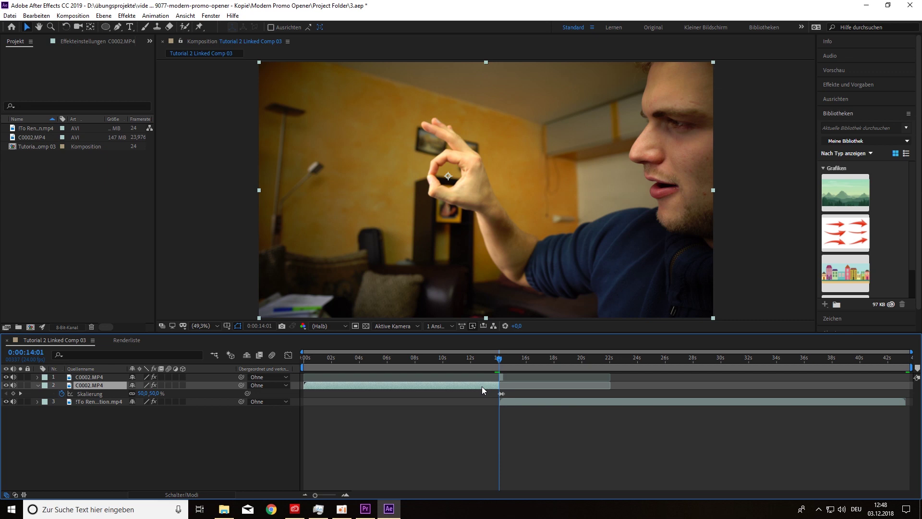
click(37, 378)
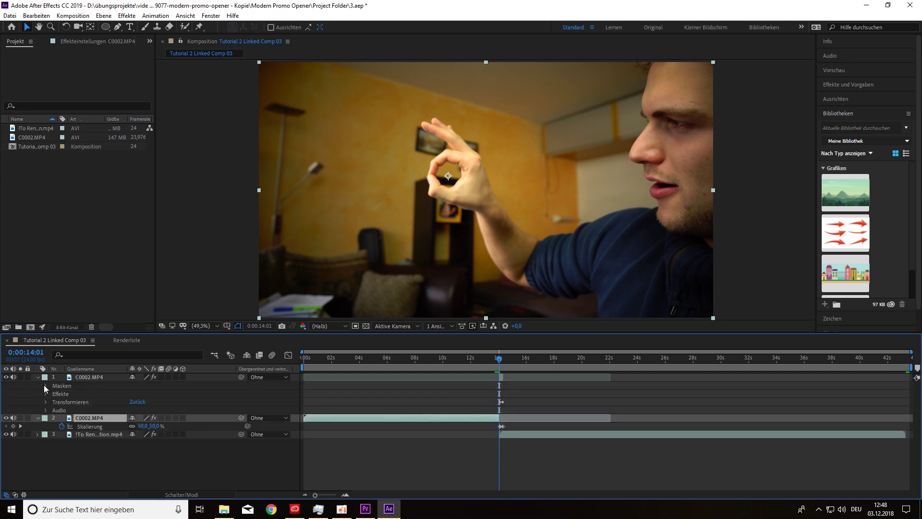
click(46, 386)
click(117, 394)
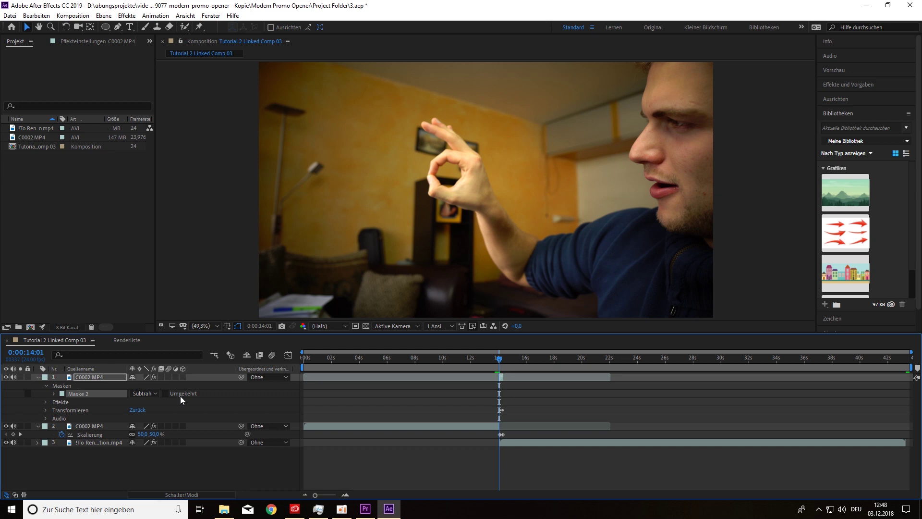
click(53, 394)
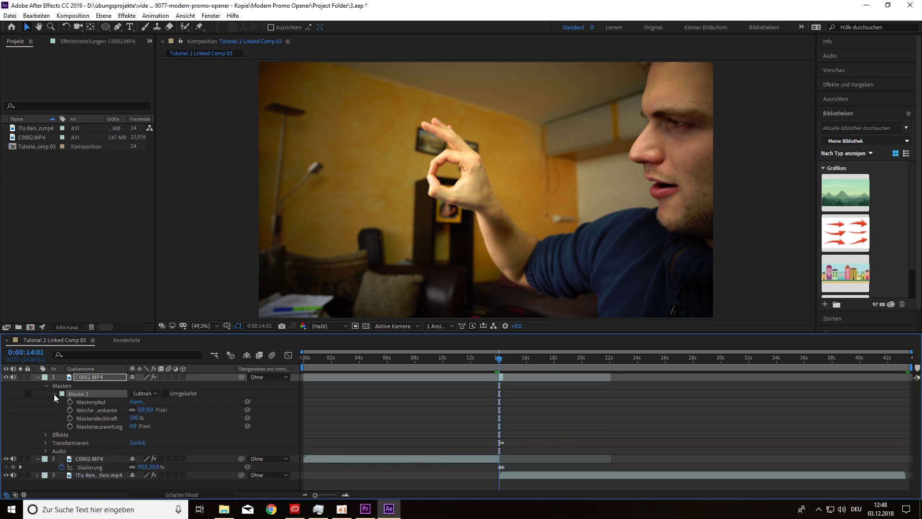
click(102, 412)
drag(141, 410, 189, 415)
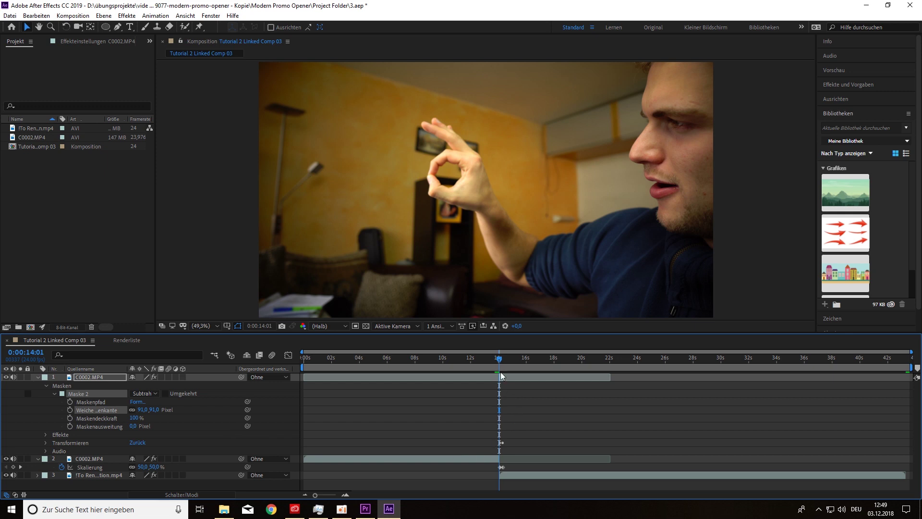
key(Page_Down)
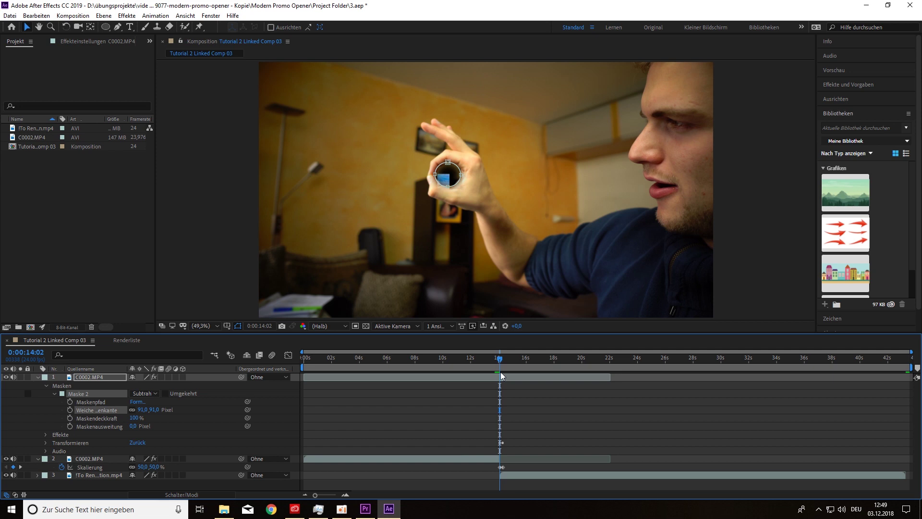
click(476, 188)
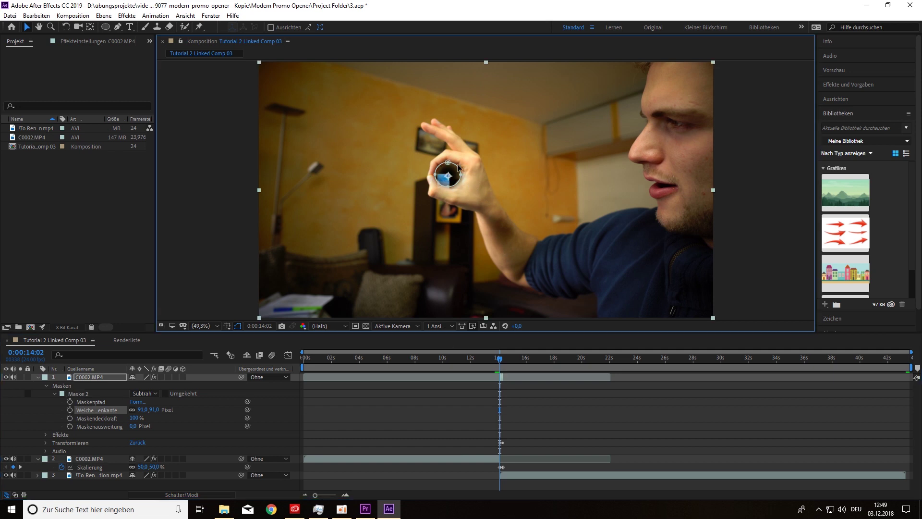
click(55, 393)
click(47, 386)
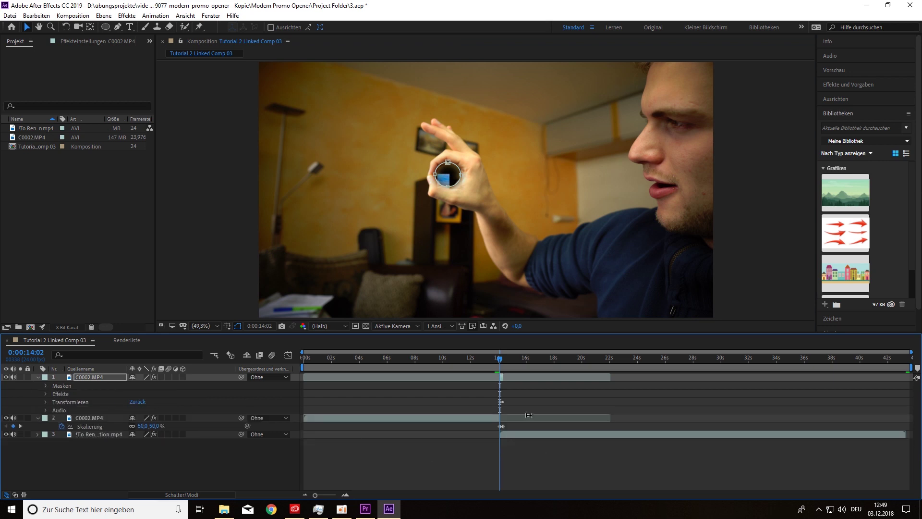
Add an opacity keyframe of 10% to the !To Ren...tion.mp4 layer at 0:00:14:02, where the clip starts
click(519, 435)
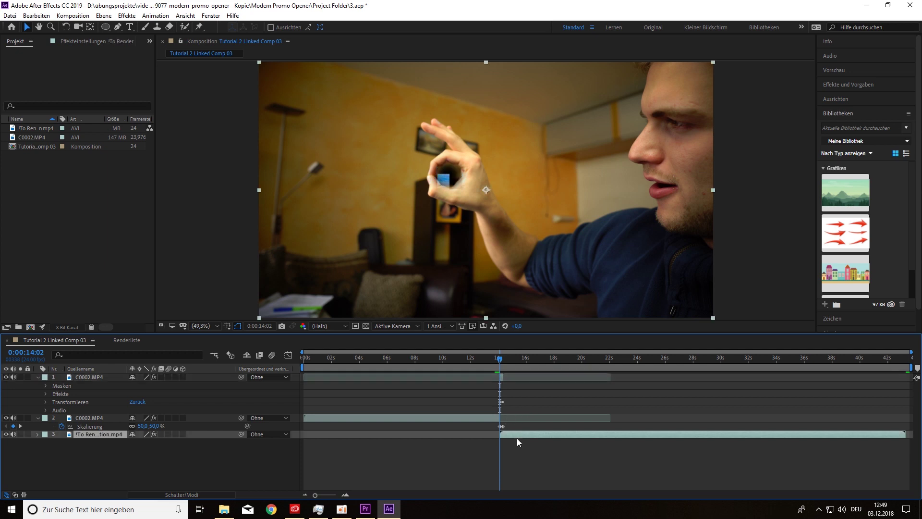
mouse_move(501, 359)
mouse_down()
mouse_move(607, 361)
mouse_move(500, 363)
mouse_up()
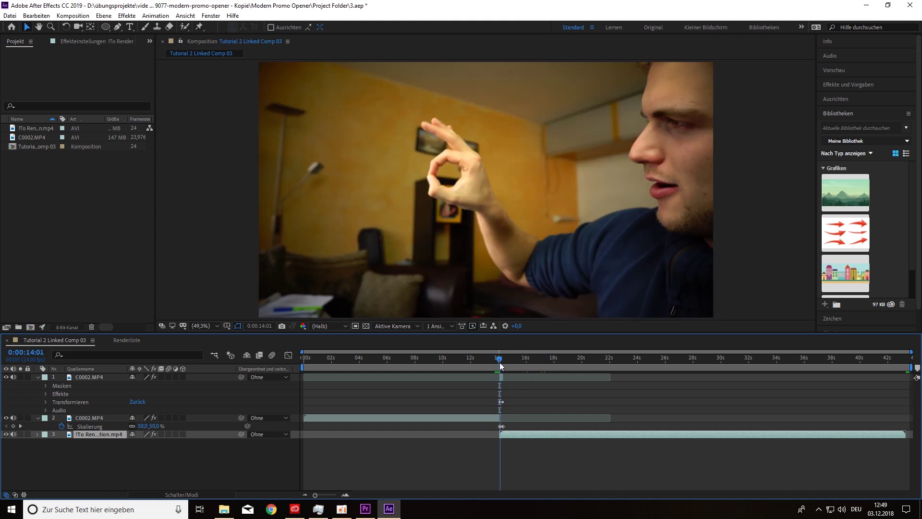
click(37, 434)
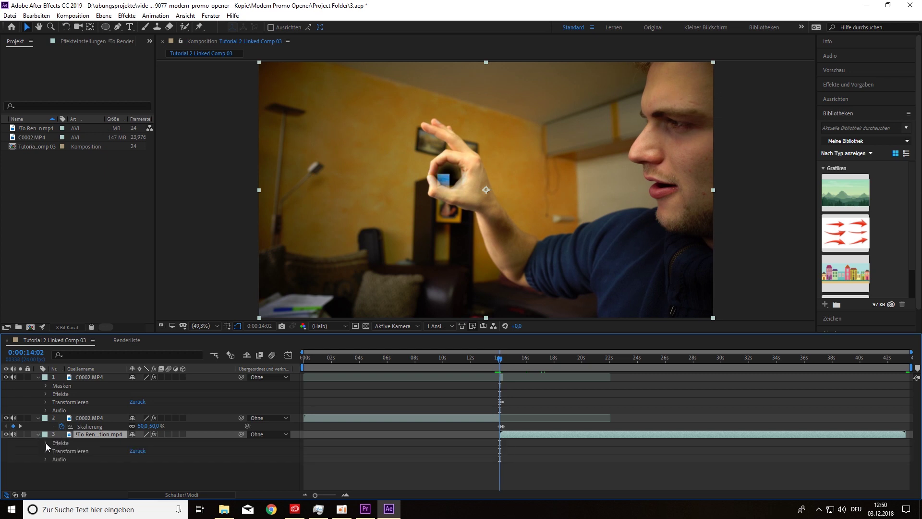
click(47, 451)
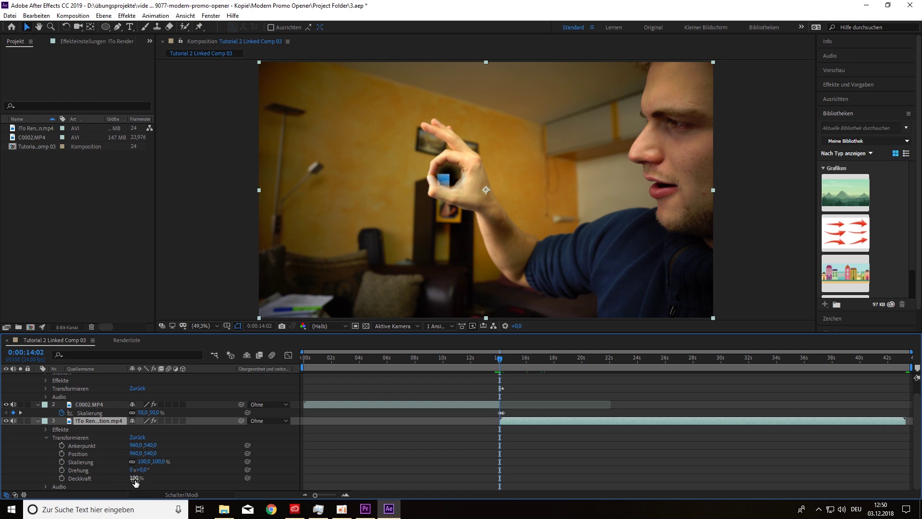
click(63, 479)
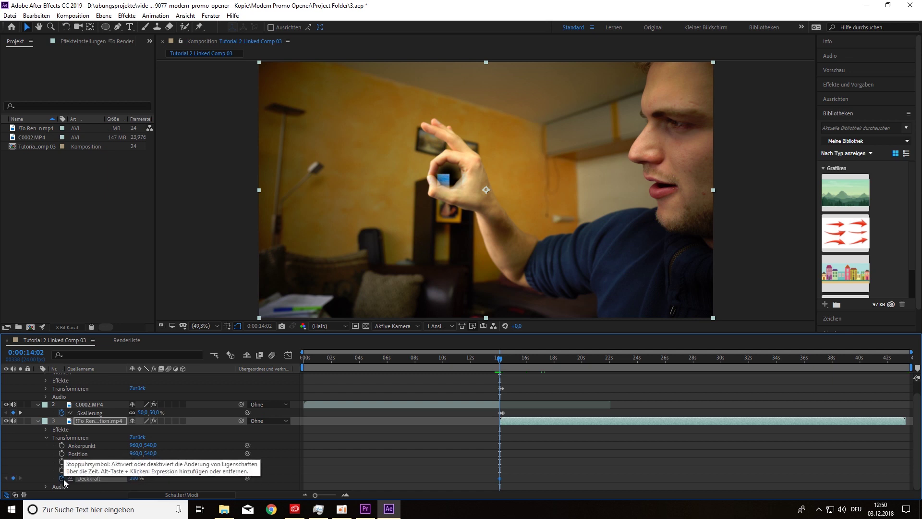
click(136, 478)
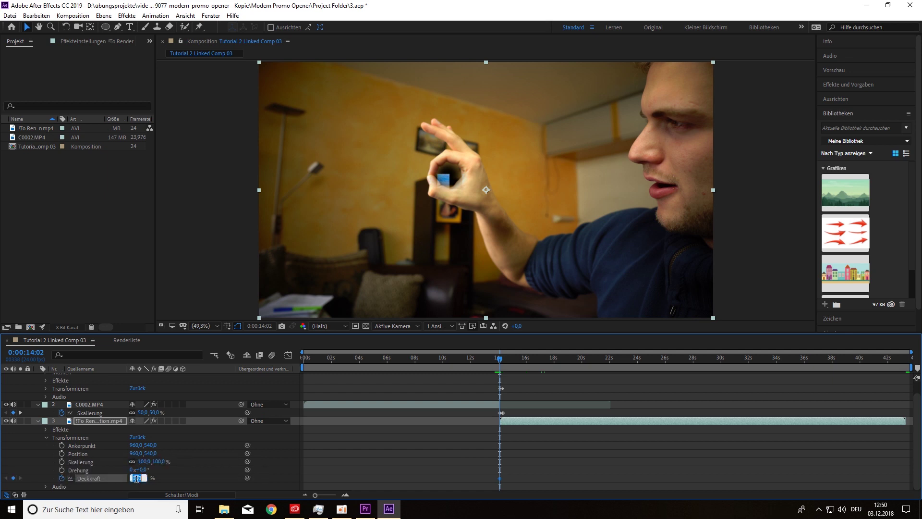
text(10)
key(Return)
Add a second opacity keyframe of 100% to the !To Ren...tion.mp4 layer at 0:00:14:08, where the scale animation ends
key(Page_Down)
key(Page_Down)
key(Page_Down)
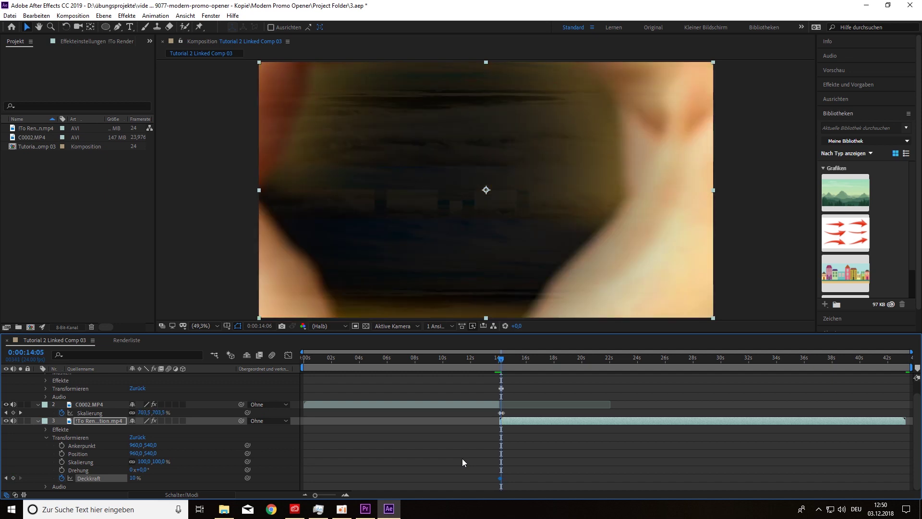
key(Page_Down)
key(Page_Down)
key(Page_Down)
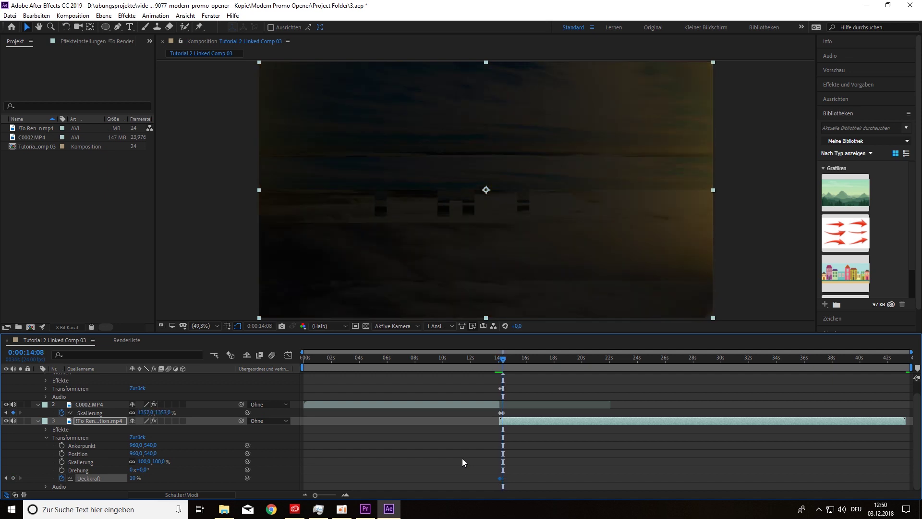
click(133, 478)
text(10)
key(Return)
Step frame by frame between 0:00:13:23 and 0:00:14:11 to check the zoom and opacity fade into the next clip
key(Page_Up)
key(Page_Up)
key(Page_Up)
key(Page_Up)
key(Page_Up)
key(Page_Up)
key(Page_Up)
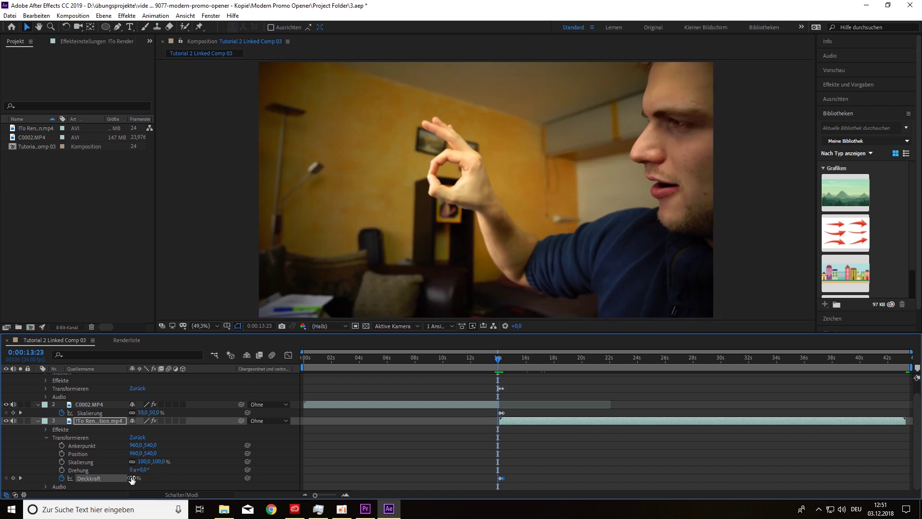
key(Page_Down)
key(Page_Down)
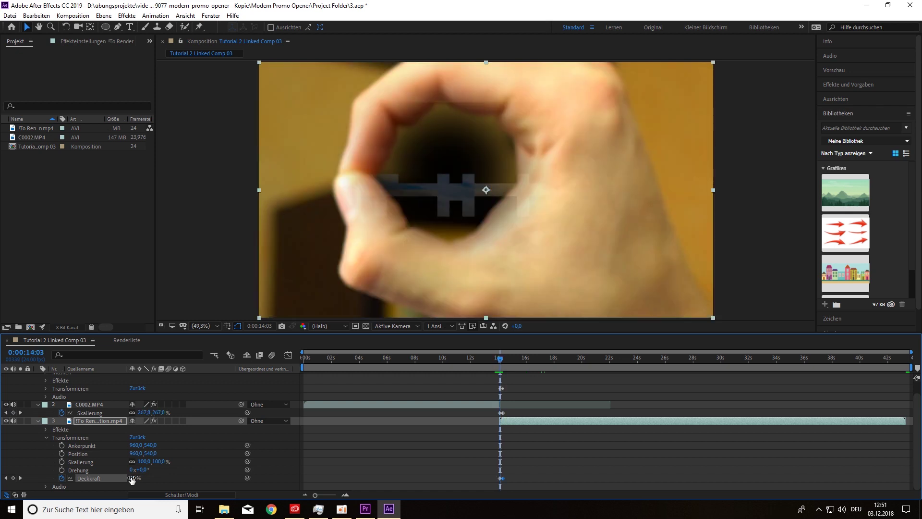
key(Page_Down)
key(Page_Down)
key(Page_Down)
key(Page_Down)
key(Page_Down)
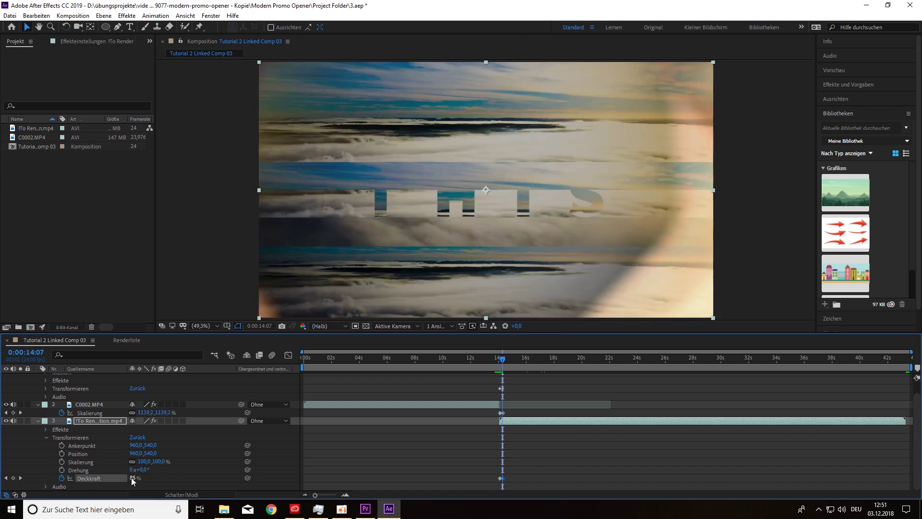
key(Page_Down)
key(Page_Down)
key(Page_Down)
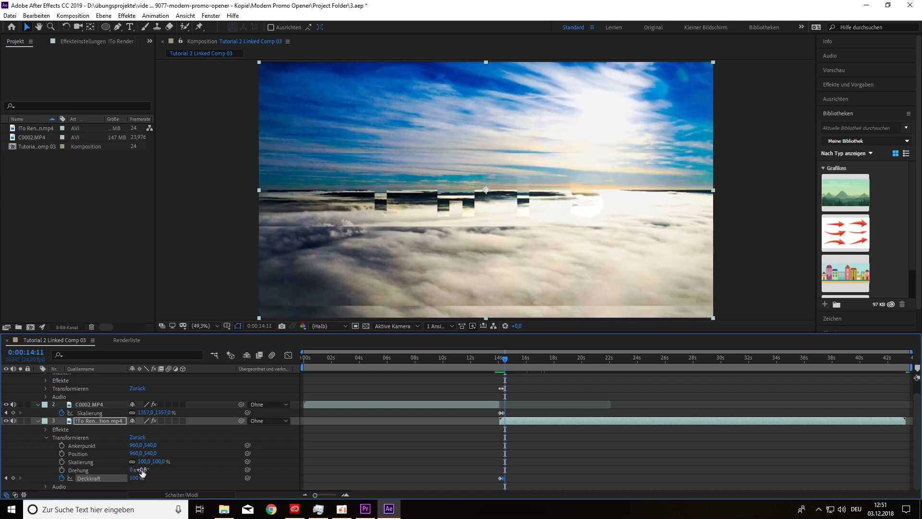